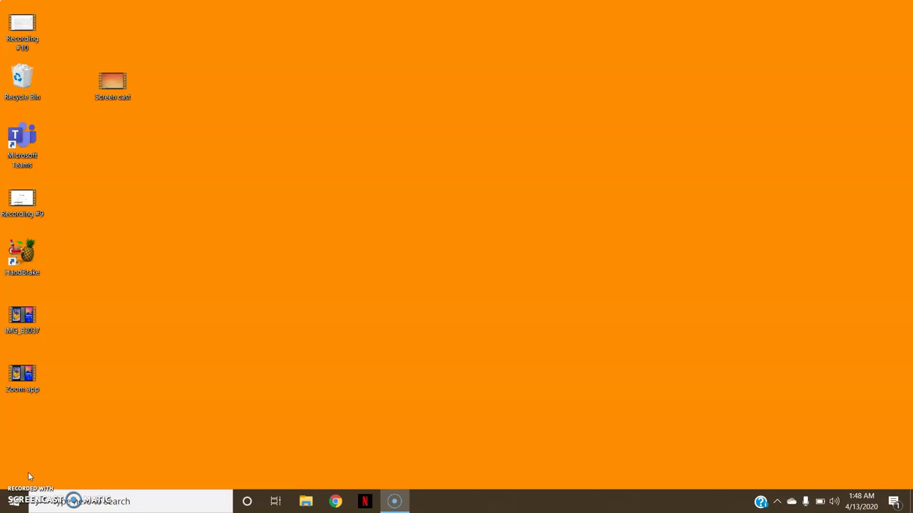
# Search for 'google classroom' in Chrome and go to the Google Classroom site.
pyautogui.click(336, 501)
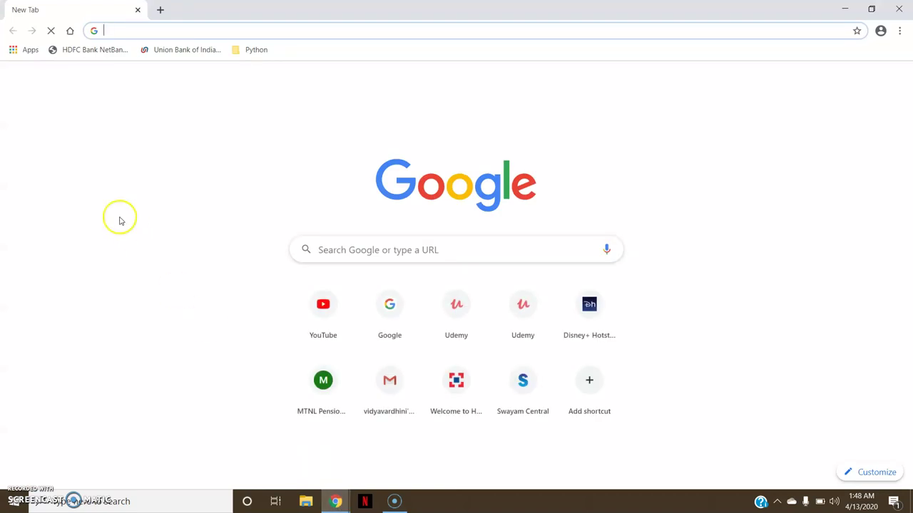
pyautogui.click(112, 26)
pyautogui.write('goo')
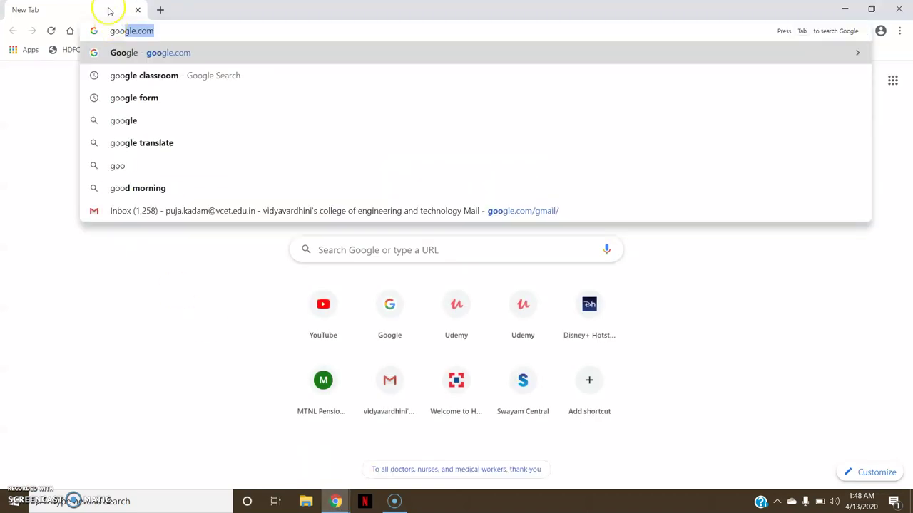
pyautogui.click(212, 76)
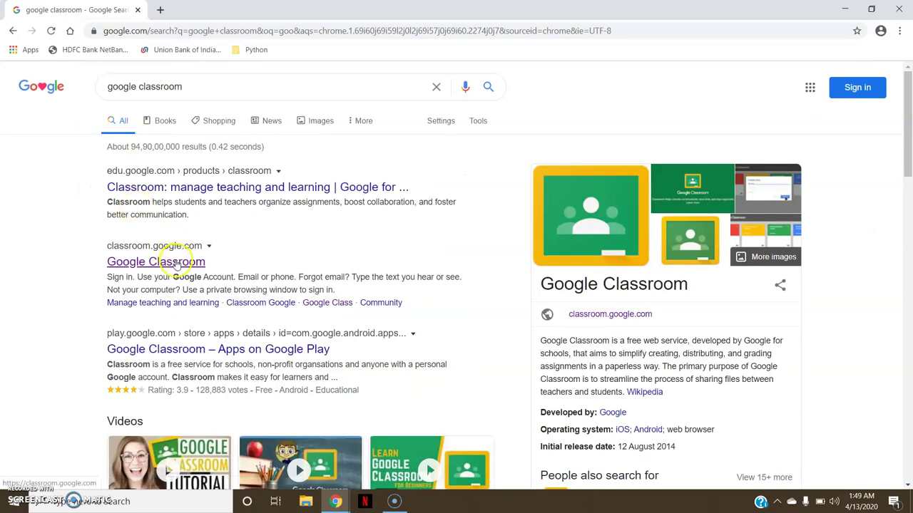
pyautogui.click(178, 263)
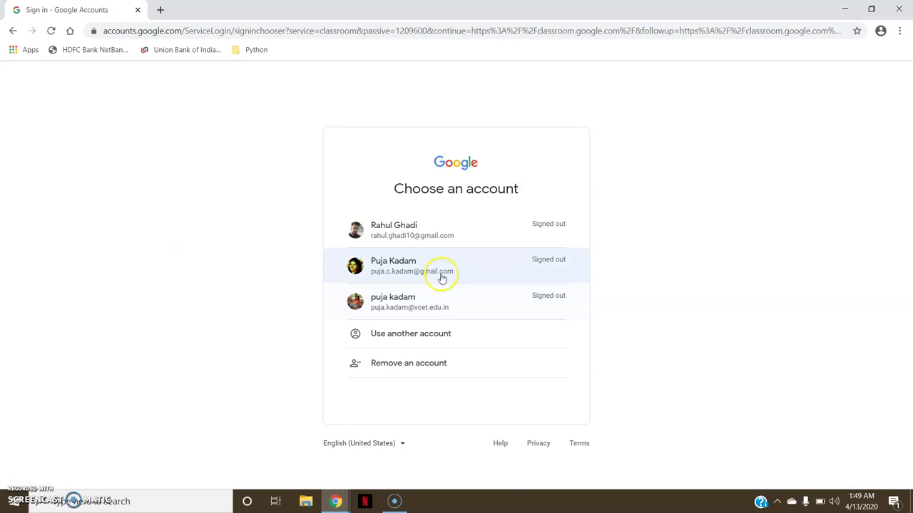
# Sign in by choosing the account and entering its password.
pyautogui.click(440, 274)
pyautogui.write('••••••••')
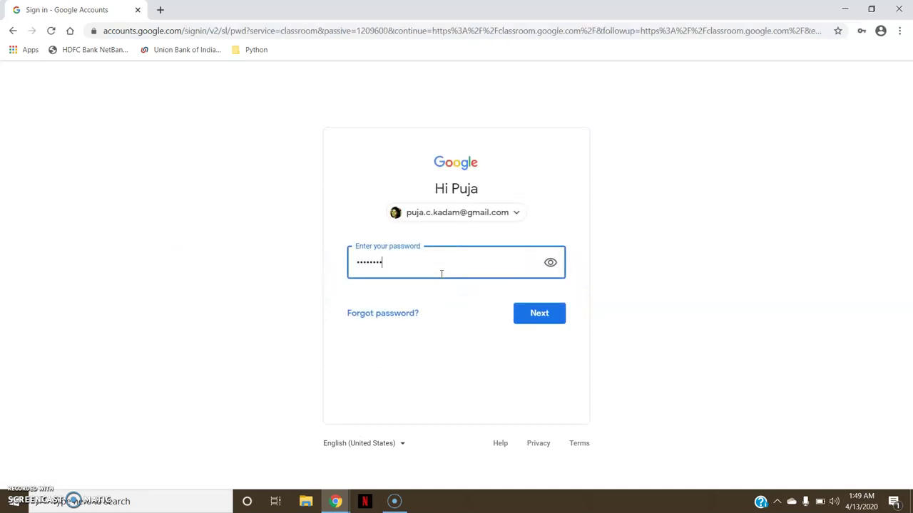
pyautogui.click(537, 314)
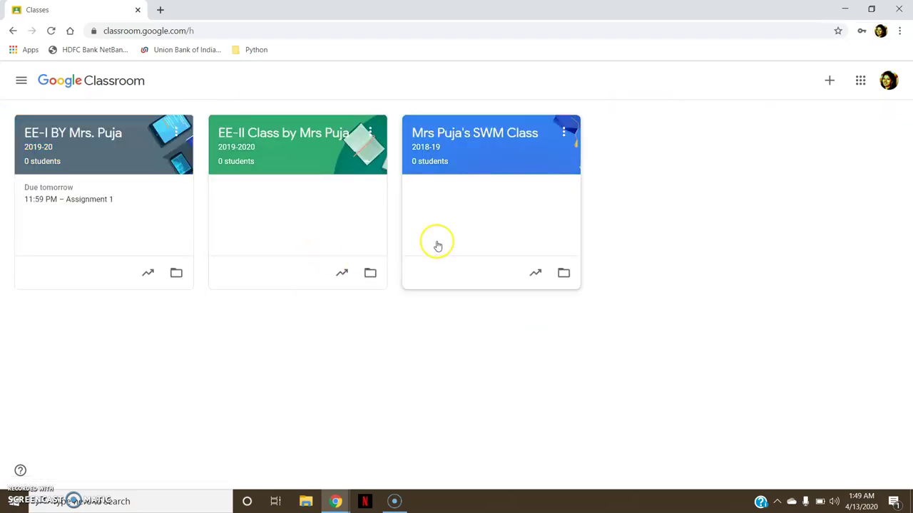
# Start Create class and acknowledge the personal-account notice to reach the class form.
pyautogui.click(829, 89)
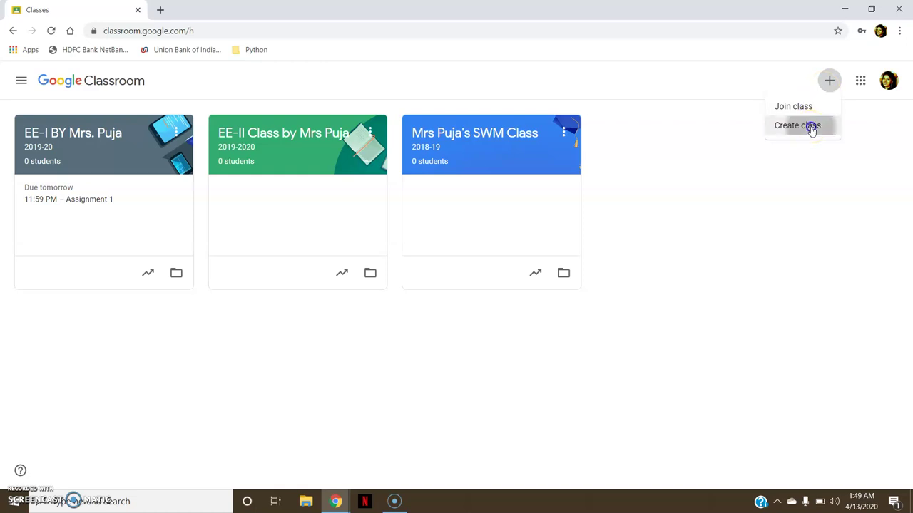
pyautogui.click(811, 128)
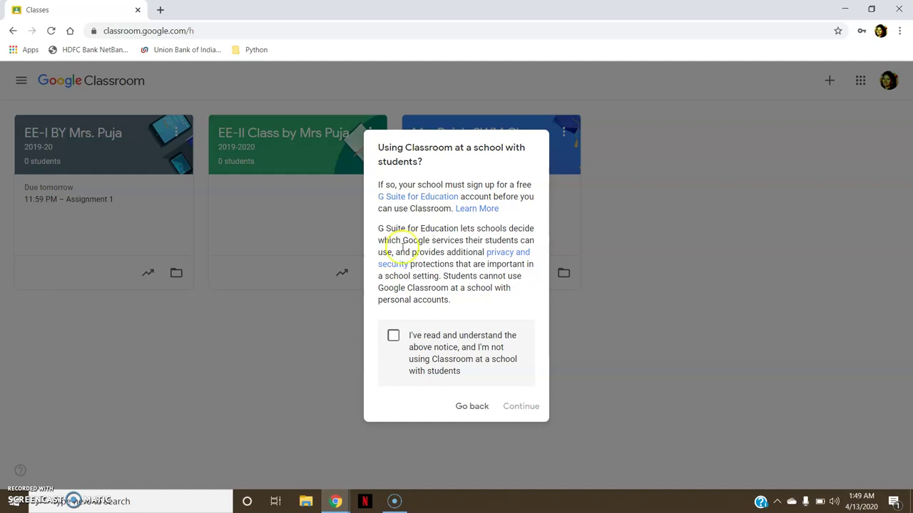
pyautogui.click(393, 336)
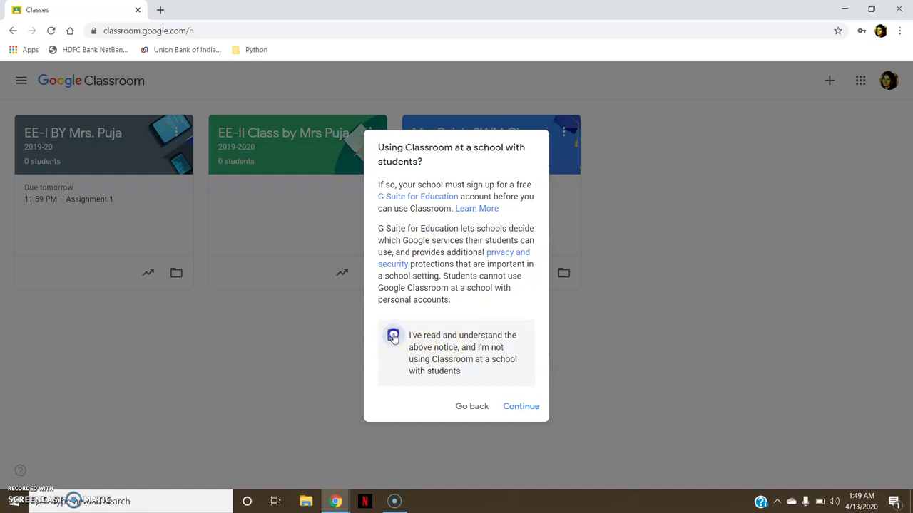
pyautogui.click(521, 408)
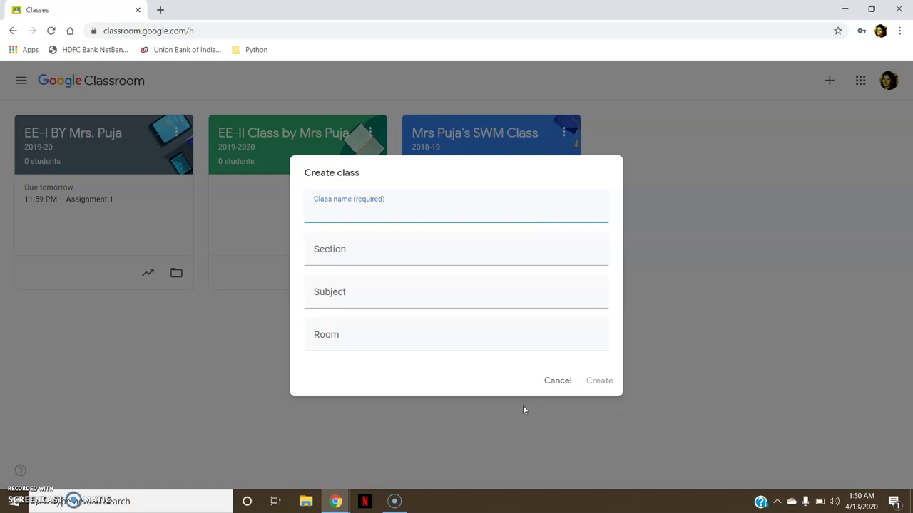
# Enter the class name, section 2019-2020, subject Env Engg and room 420, then create it.
pyautogui.write('EE B')
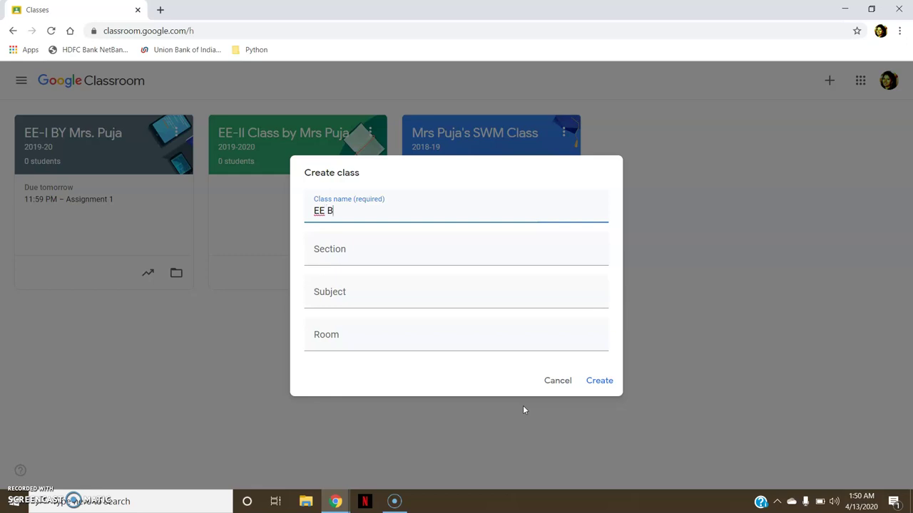
pyautogui.write('Y Mrs. Puja Kadam')
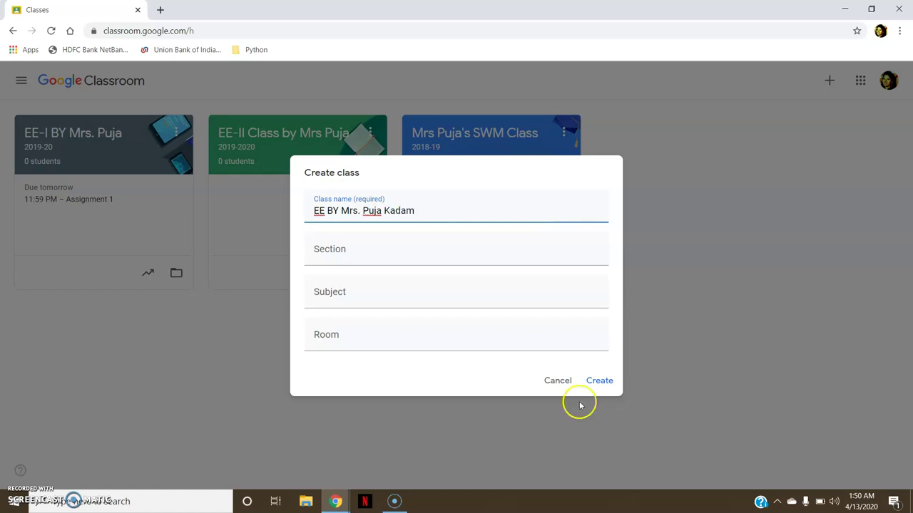
pyautogui.click(353, 263)
pyautogui.write('2019-2020')
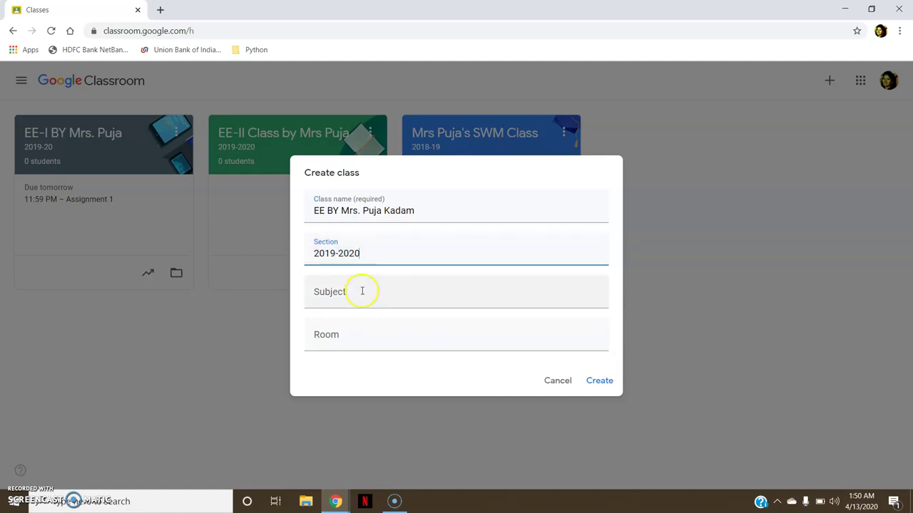
pyautogui.click(363, 291)
pyautogui.write('Env Engg')
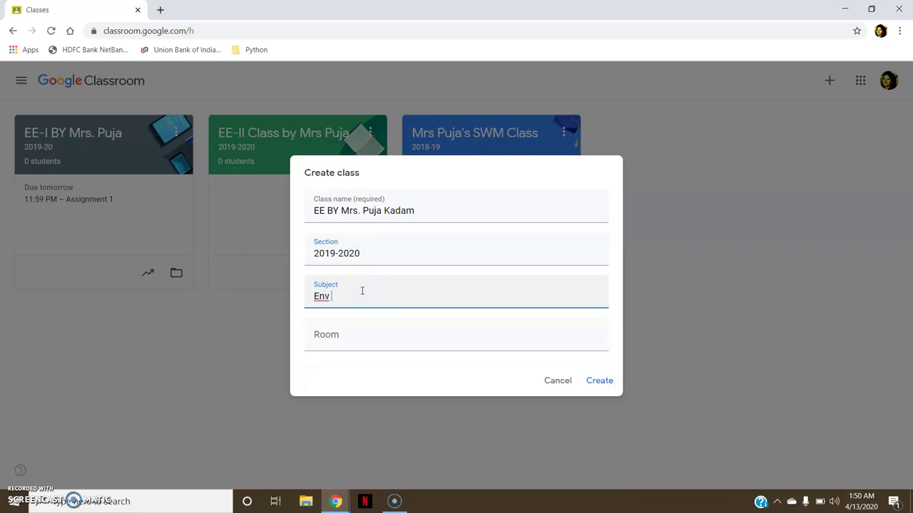
pyautogui.click(354, 336)
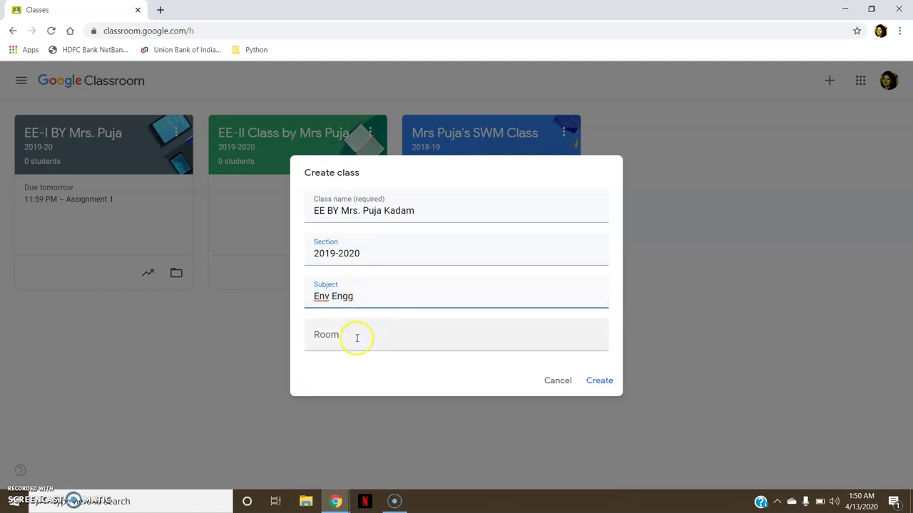
pyautogui.write('420')
pyautogui.click(439, 355)
pyautogui.click(603, 380)
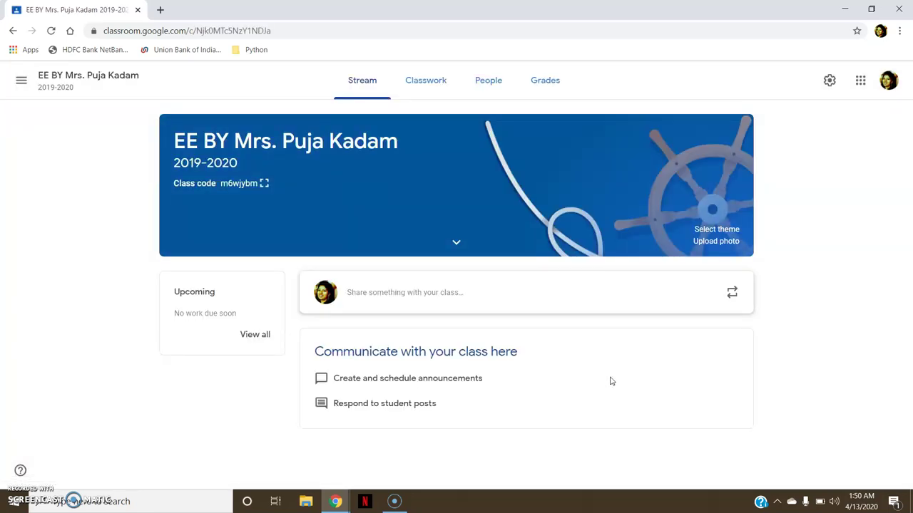
# Apply the orange coffee-table General theme to the banner; dismiss the photo upload unused.
pyautogui.click(706, 229)
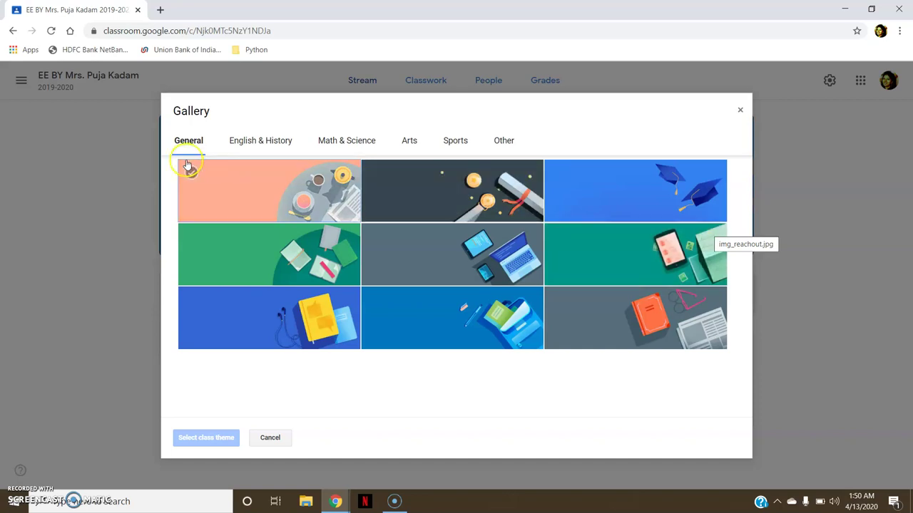
pyautogui.click(241, 182)
pyautogui.click(204, 437)
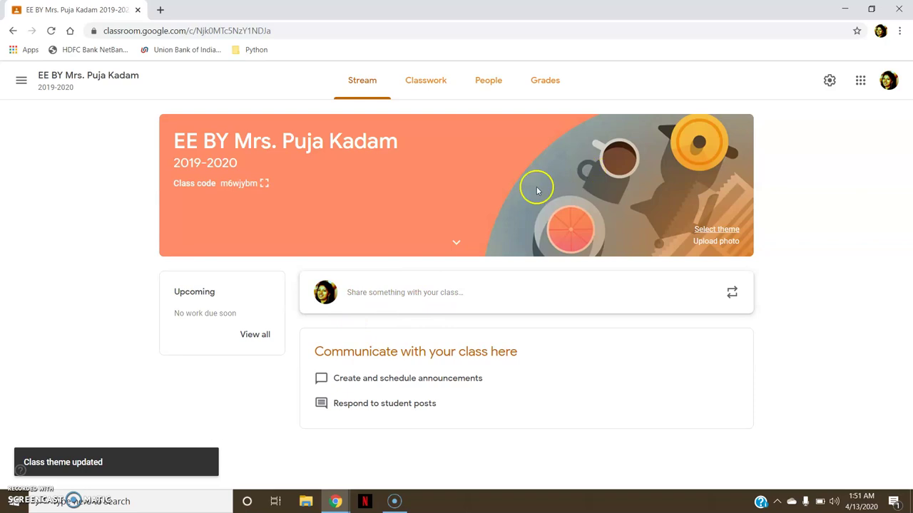
pyautogui.click(713, 245)
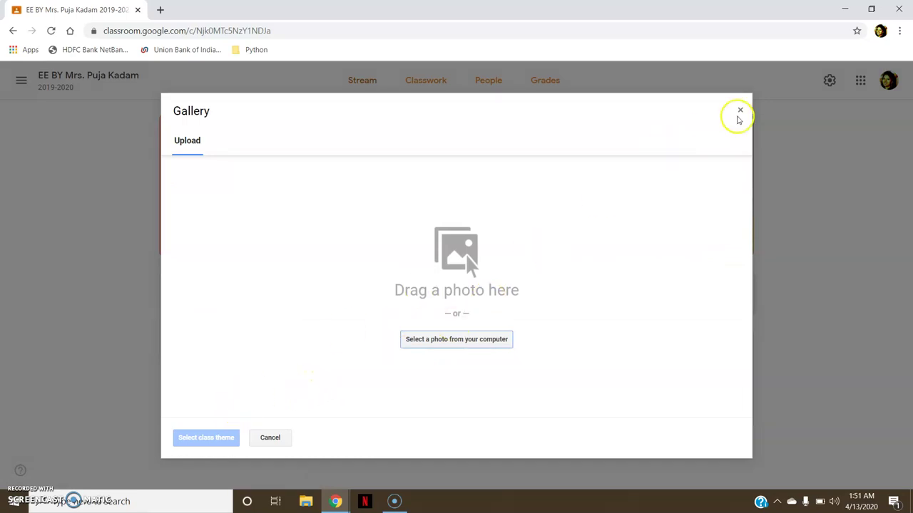
pyautogui.click(739, 111)
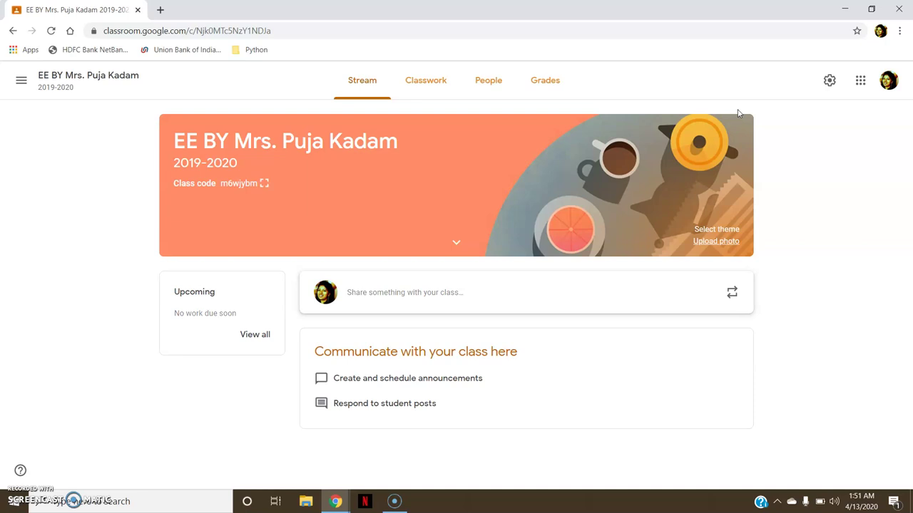
# View the People list, opening and cancelling both the teacher and student invitation forms.
pyautogui.click(501, 96)
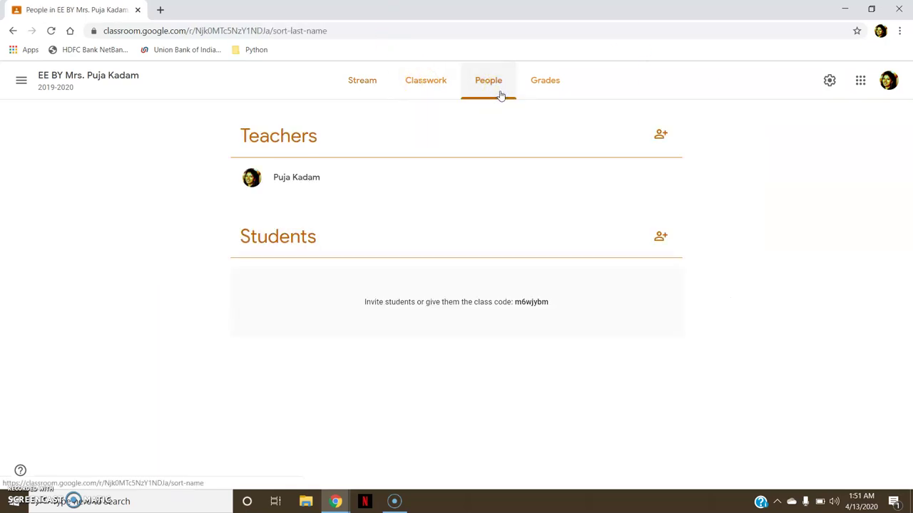
pyautogui.click(654, 140)
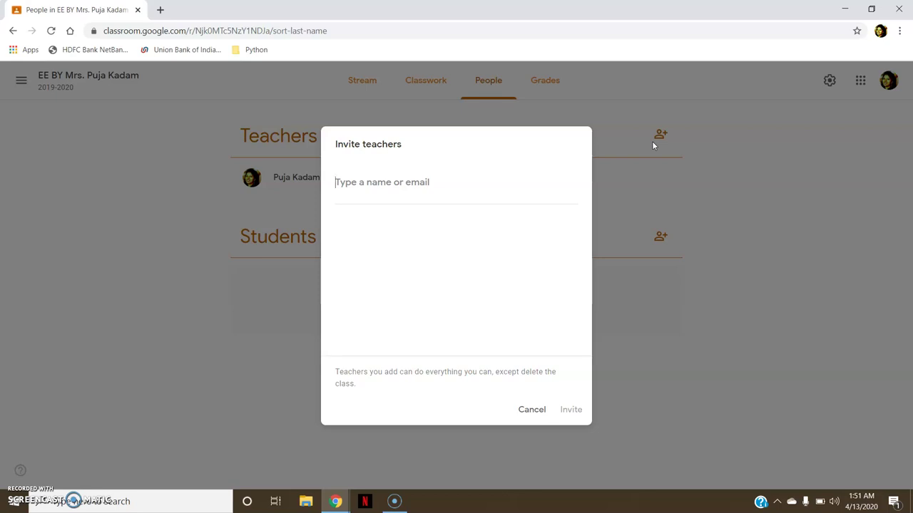
pyautogui.click(460, 279)
pyautogui.click(573, 409)
pyautogui.click(567, 408)
pyautogui.click(547, 411)
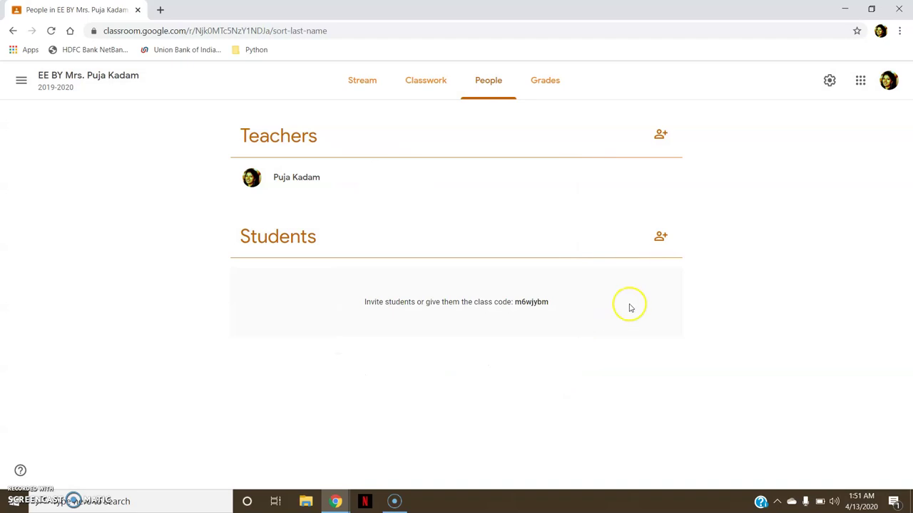
pyautogui.click(658, 244)
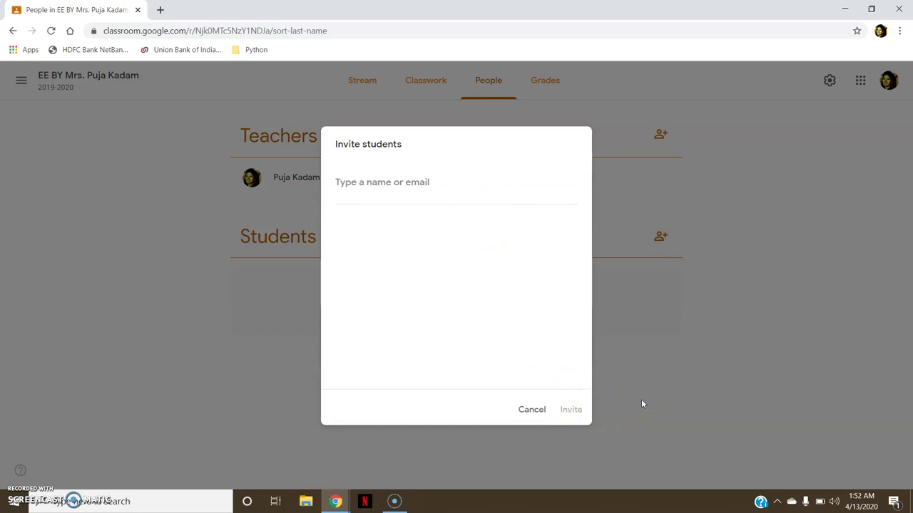
pyautogui.click(535, 410)
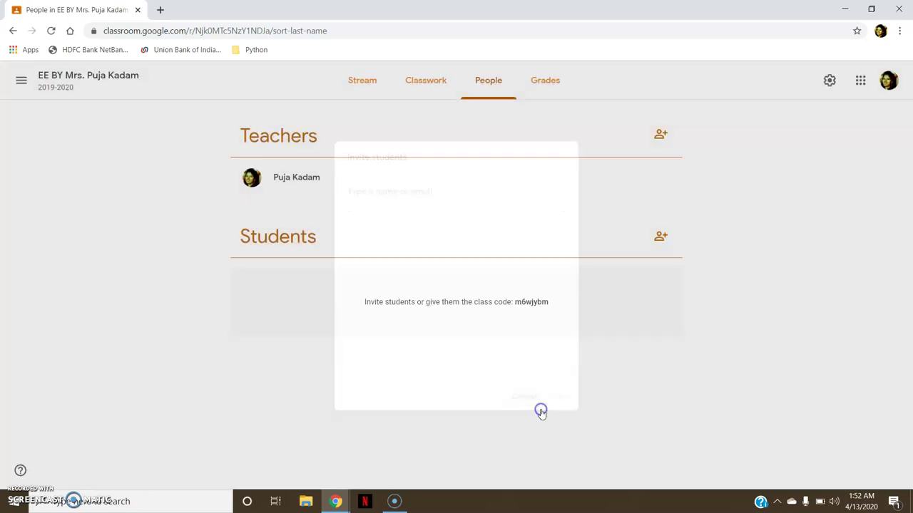
# Back on the Stream, view the class code full-size, then begin a new announcement.
pyautogui.click(350, 89)
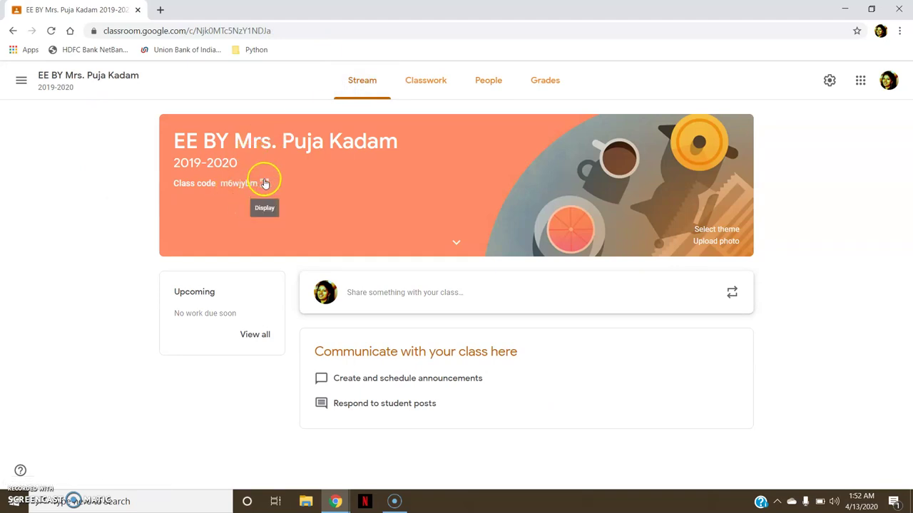
pyautogui.click(264, 183)
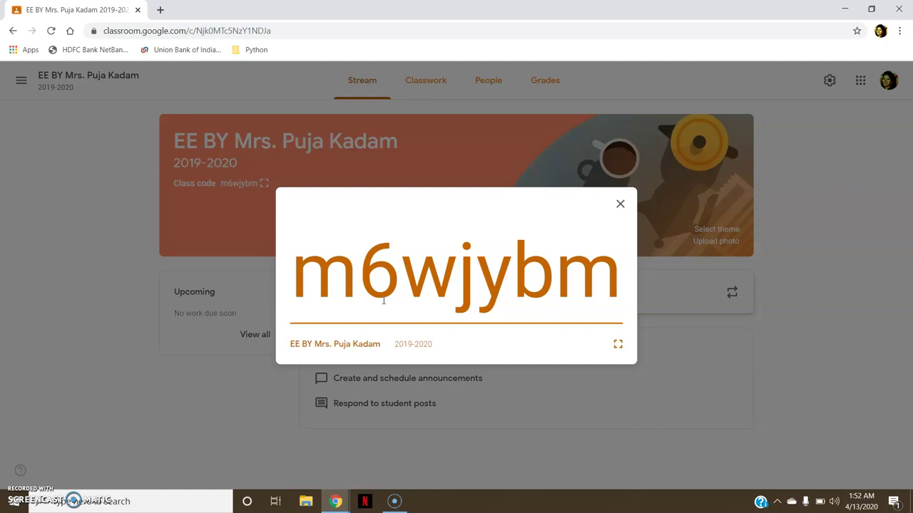
pyautogui.click(621, 205)
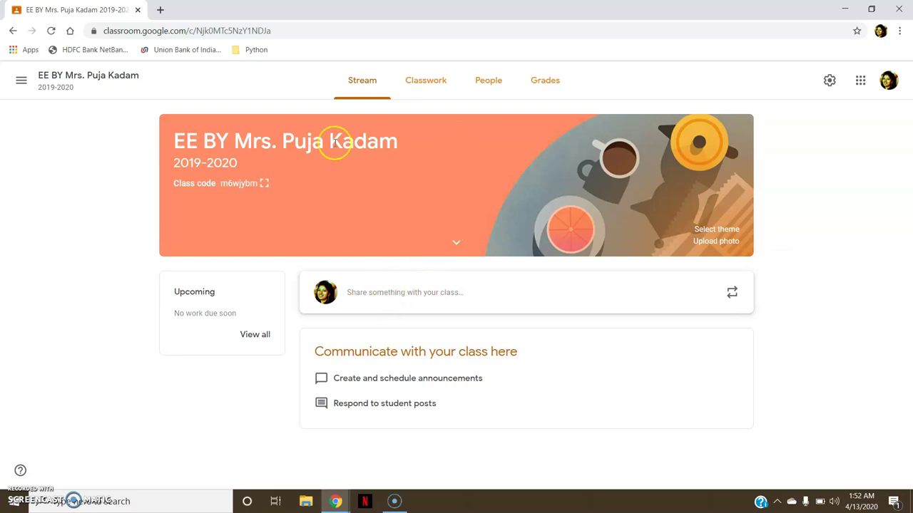
pyautogui.click(414, 286)
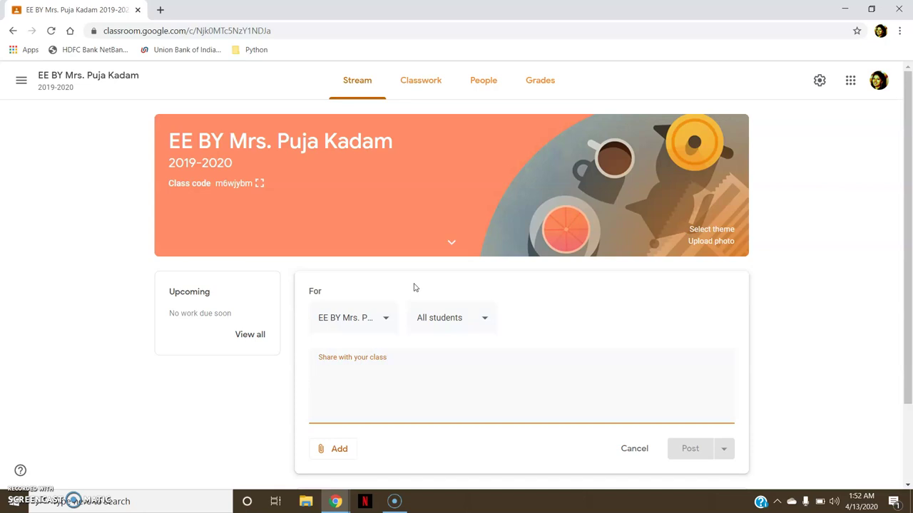
# Type 'Welcome all' and review the attachment options and the target class.
pyautogui.write('Welcome all')
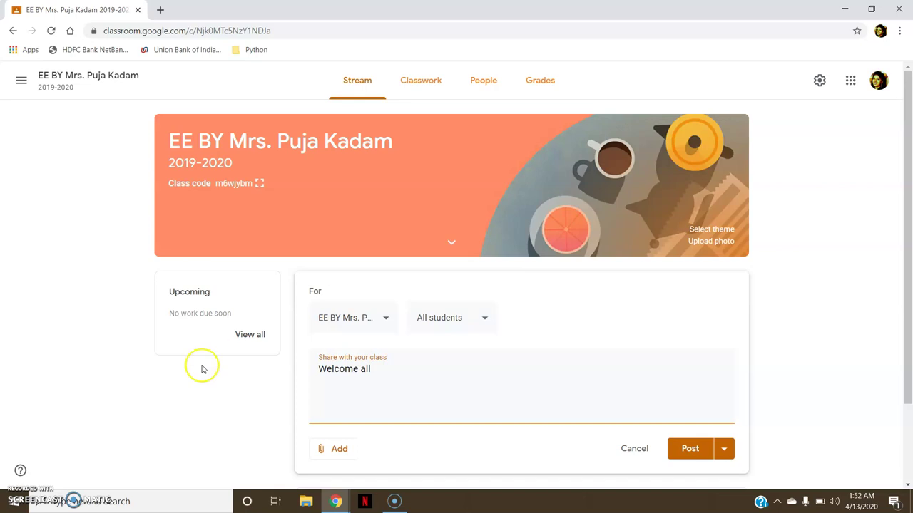
pyautogui.click(346, 449)
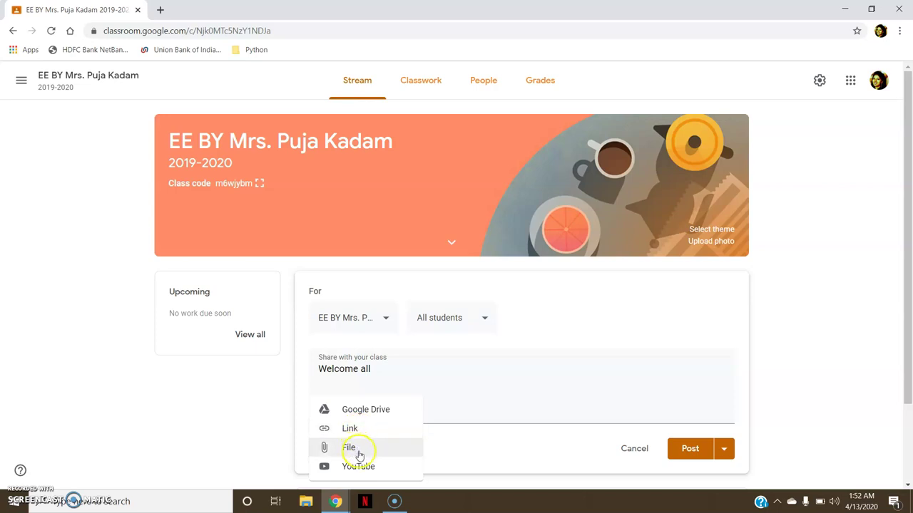
pyautogui.click(365, 467)
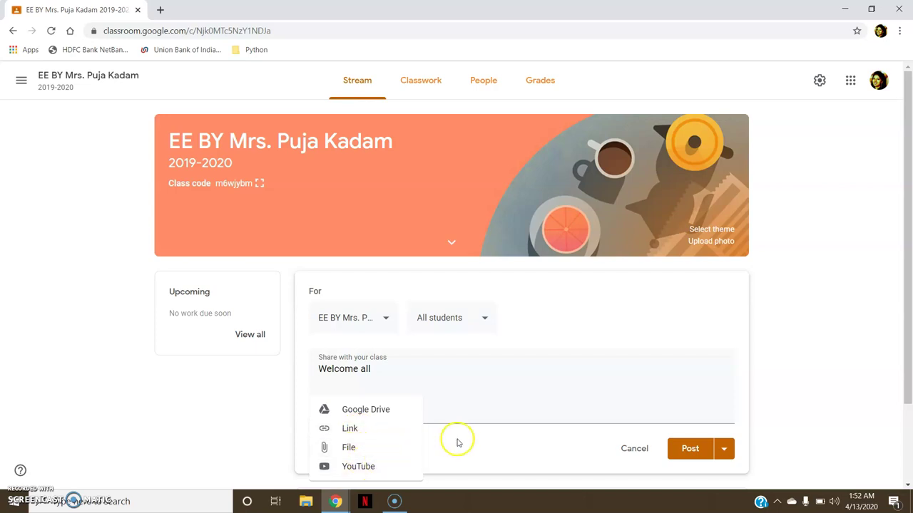
pyautogui.click(375, 317)
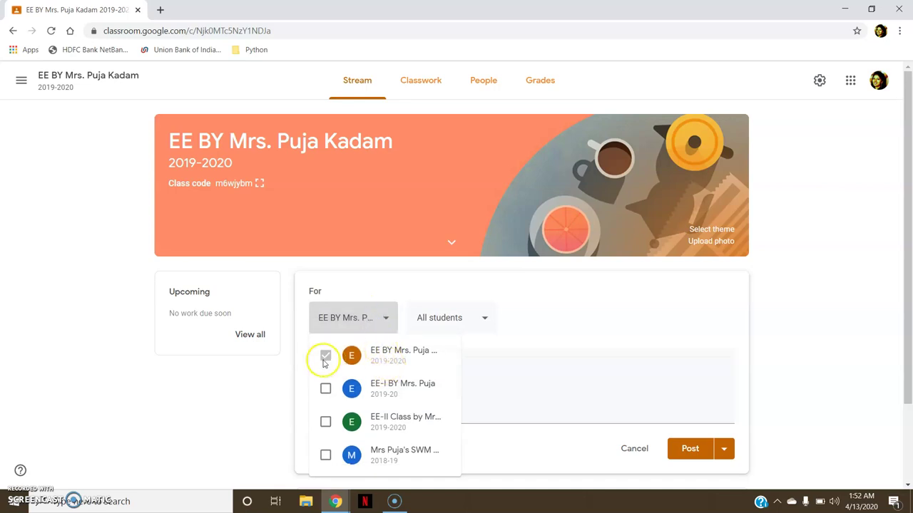
pyautogui.click(481, 364)
# Confirm all students as recipients, drop scheduling, and post the announcement immediately.
pyautogui.click(468, 330)
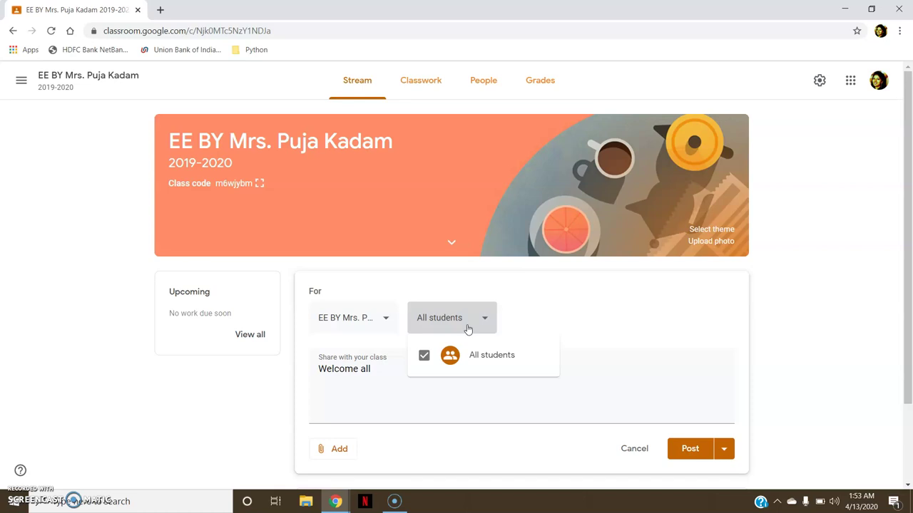
pyautogui.click(416, 392)
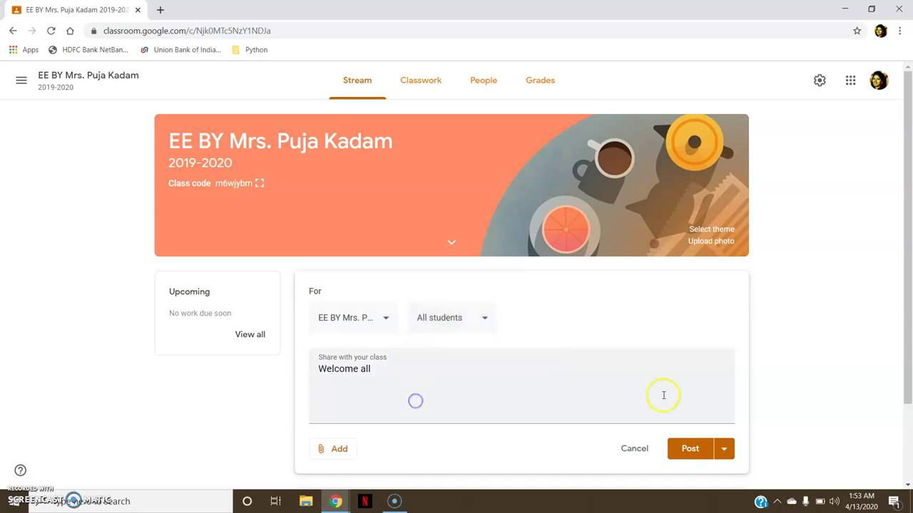
pyautogui.click(723, 457)
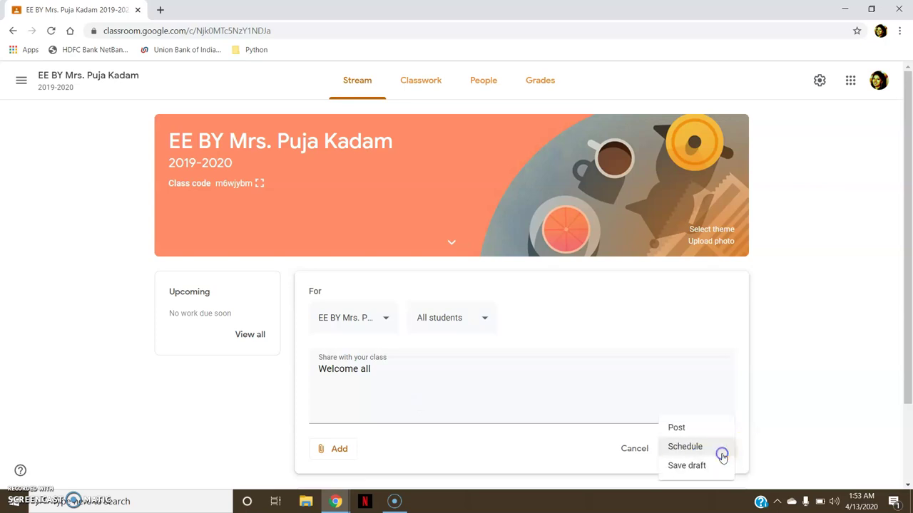
pyautogui.click(704, 448)
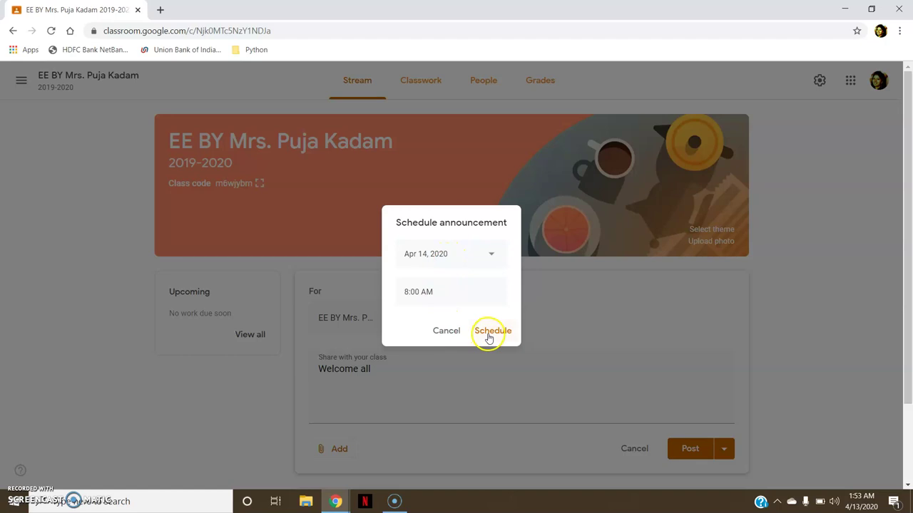
pyautogui.click(435, 331)
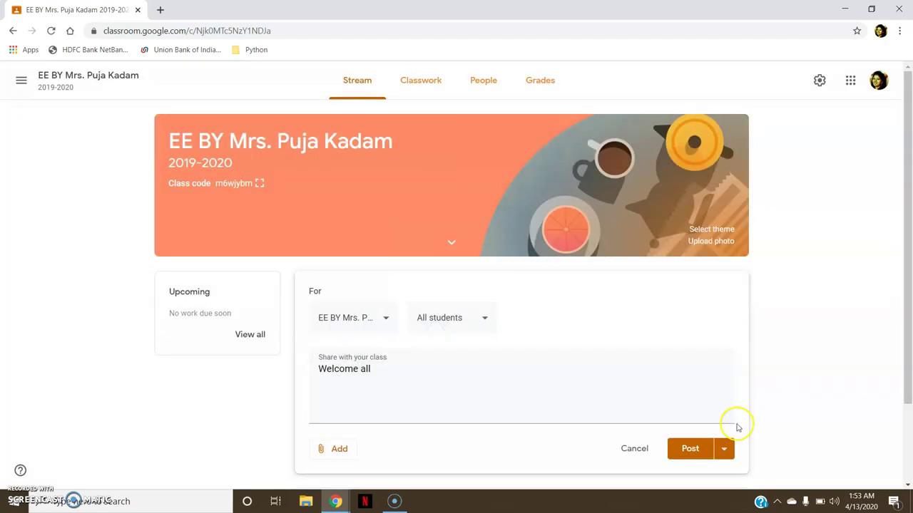
pyautogui.click(691, 448)
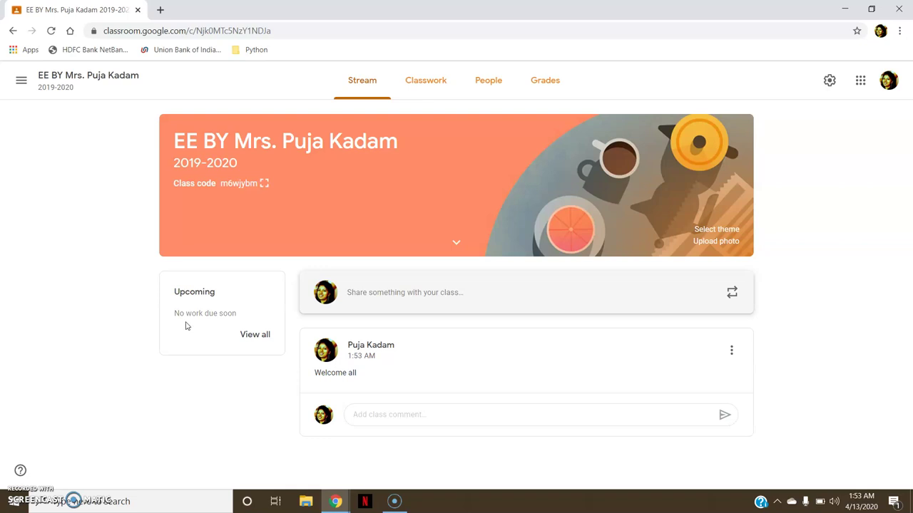
# Add a topic named Module1 on the Classwork page.
pyautogui.click(442, 94)
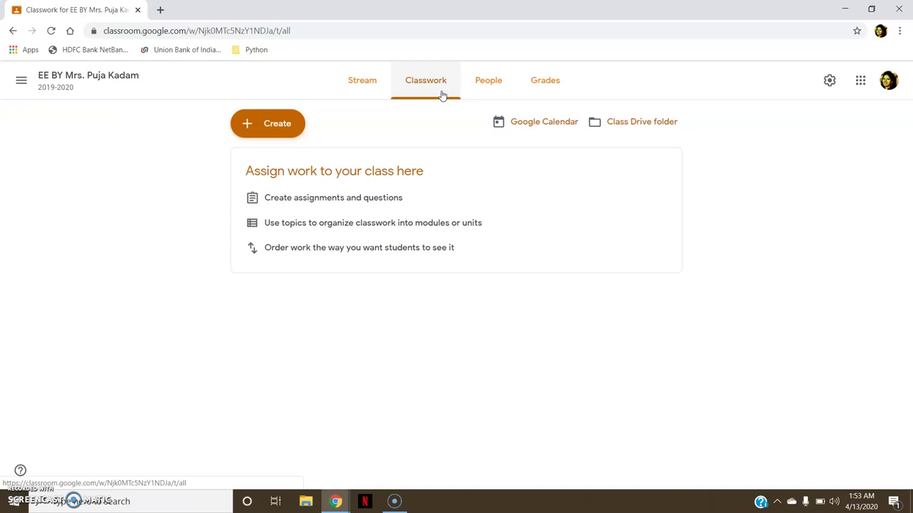
pyautogui.click(261, 123)
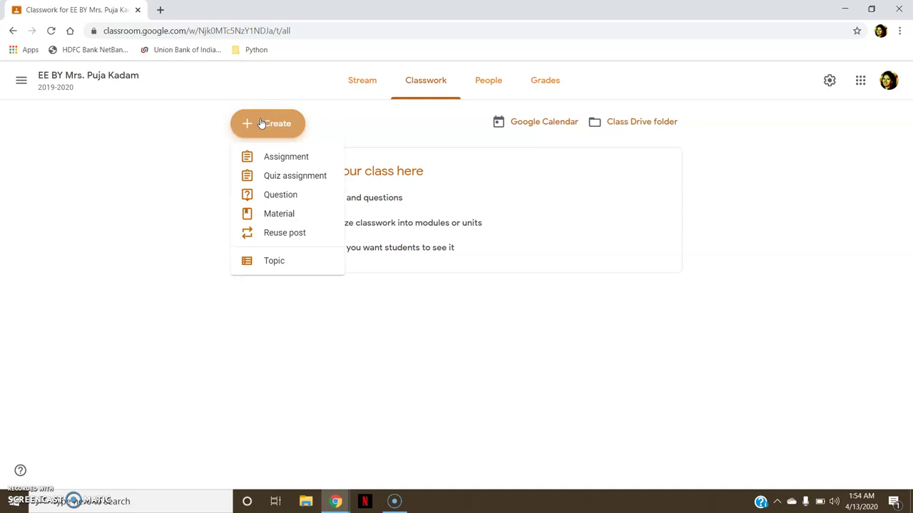
pyautogui.click(279, 261)
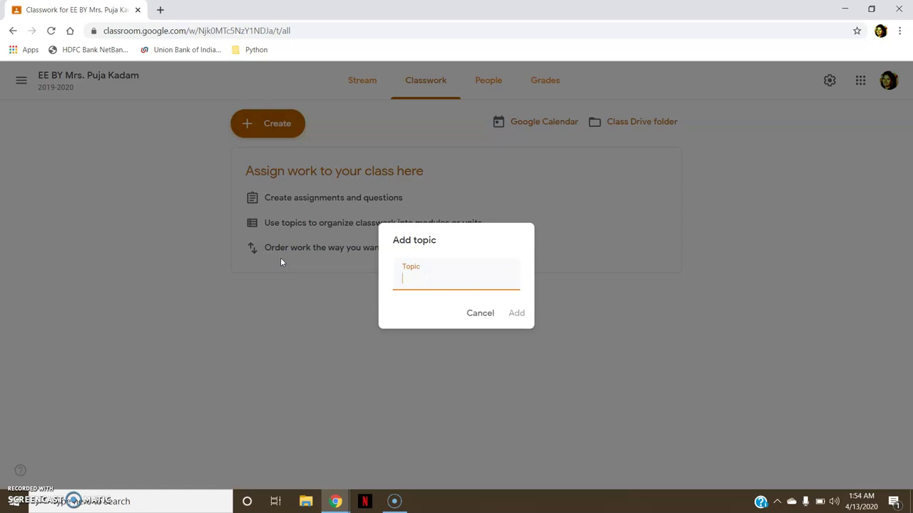
pyautogui.write('Modul1e')
pyautogui.click(514, 313)
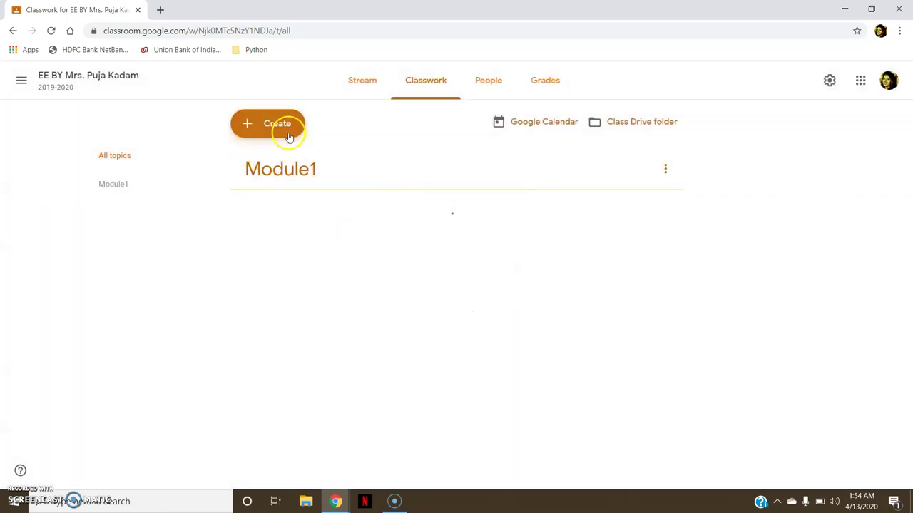
# Add a second topic named Module 2.
pyautogui.click(289, 137)
pyautogui.click(273, 258)
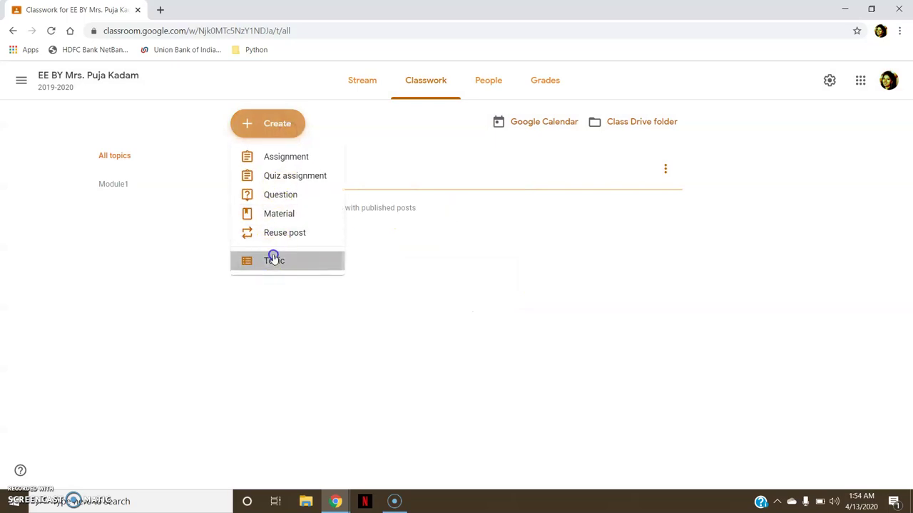
pyautogui.write('Module 2')
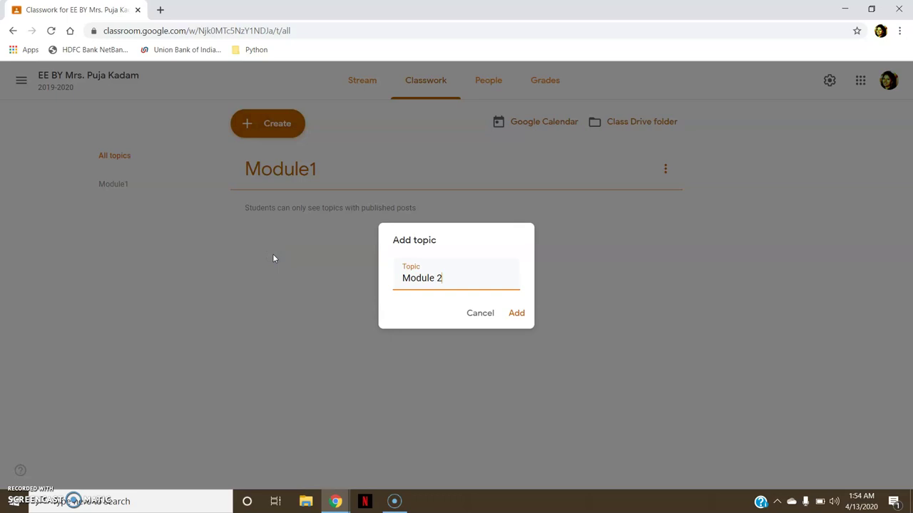
pyautogui.click(515, 313)
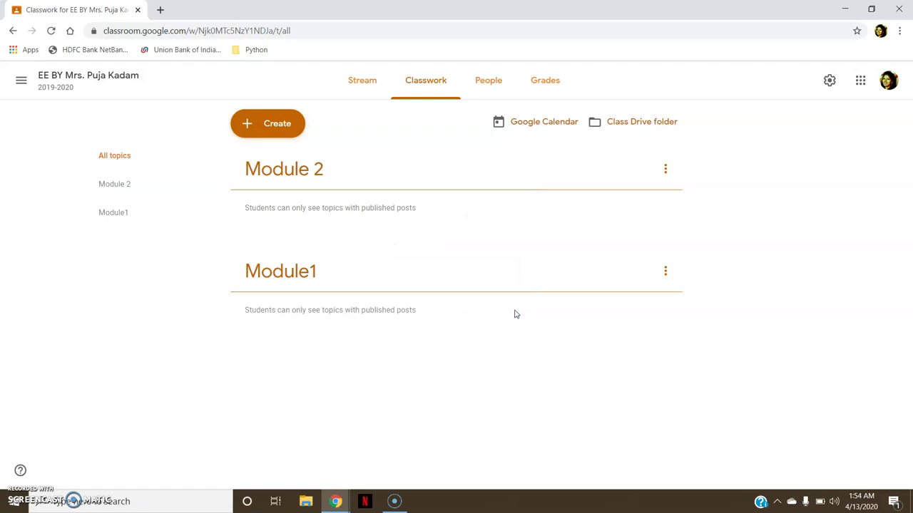
pyautogui.click(266, 129)
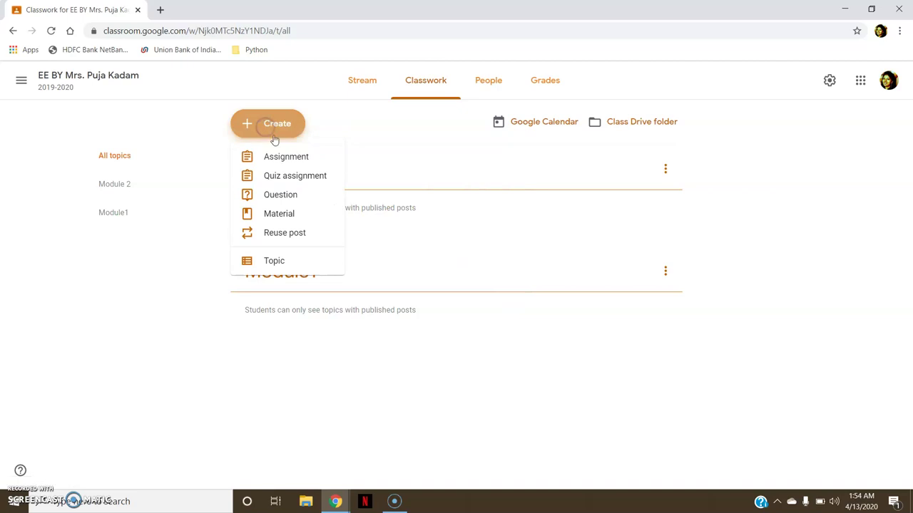
# Start an assignment titled 'Assignment 1' and browse its Create and Add menus without attaching anything.
pyautogui.click(290, 163)
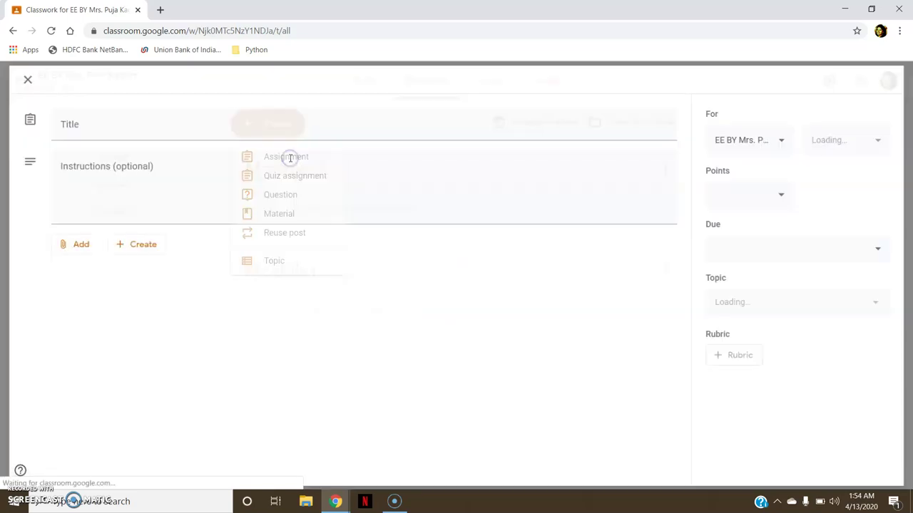
pyautogui.write('Assignment 1')
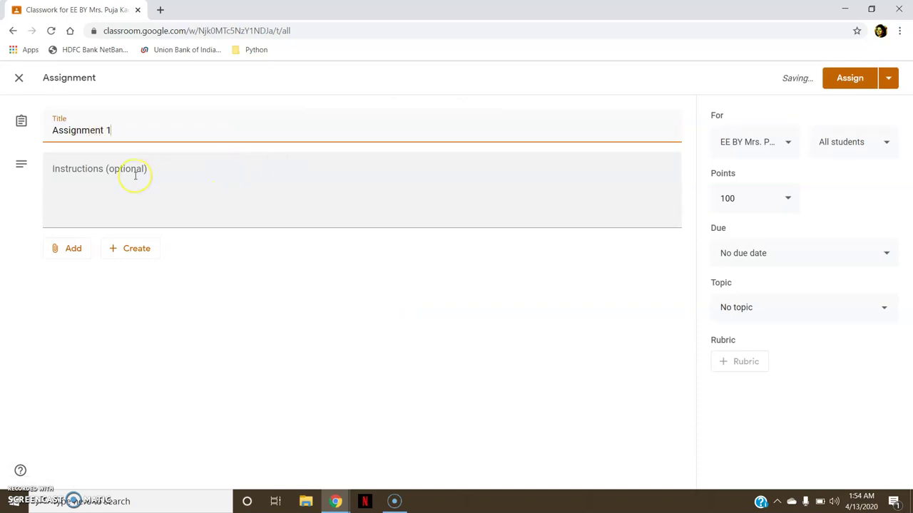
pyautogui.click(130, 257)
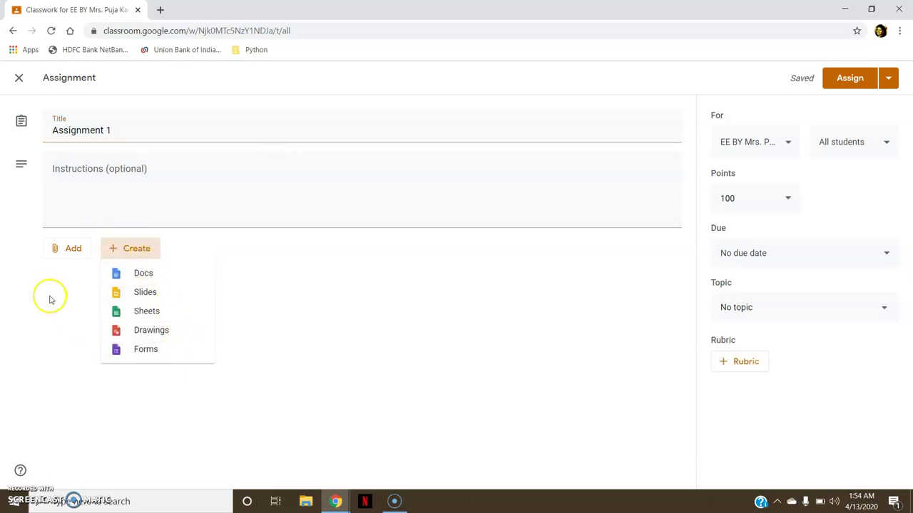
pyautogui.click(72, 249)
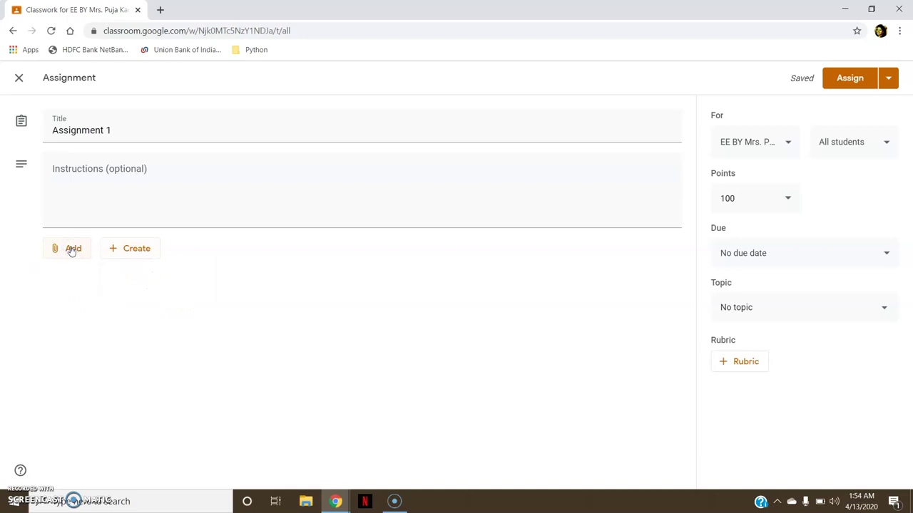
pyautogui.click(72, 249)
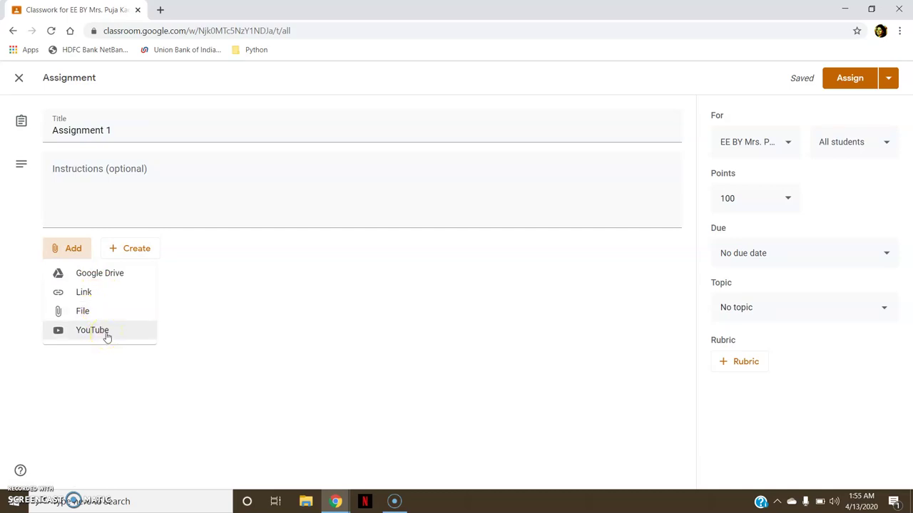
pyautogui.click(281, 311)
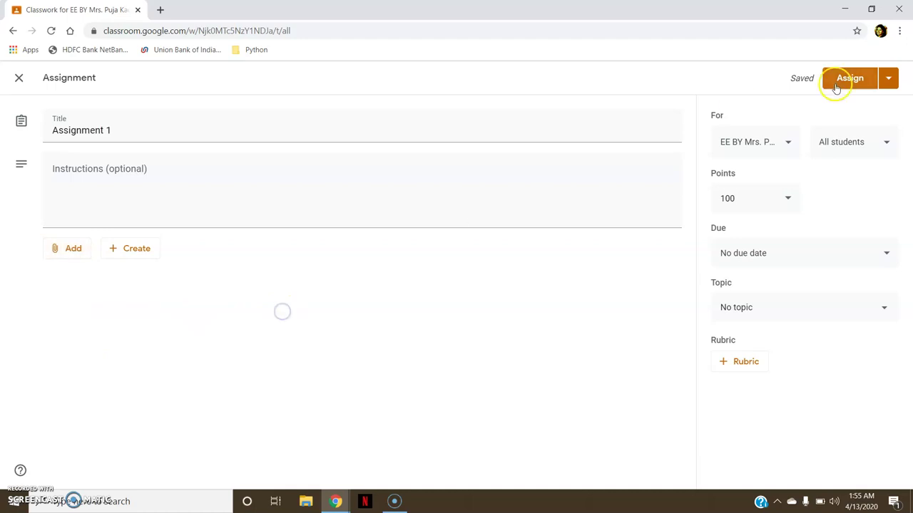
# Check the assigned students and set Assignment 1's maximum points to 10.
pyautogui.click(867, 145)
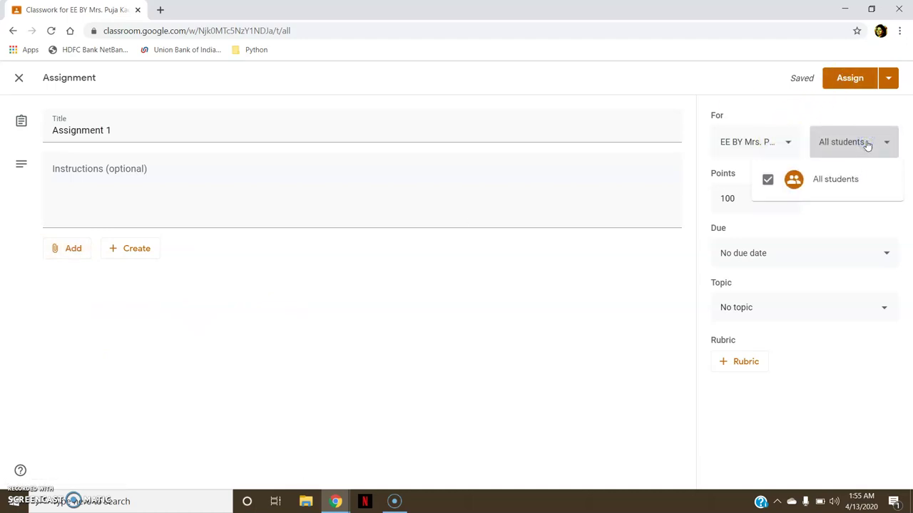
pyautogui.click(867, 145)
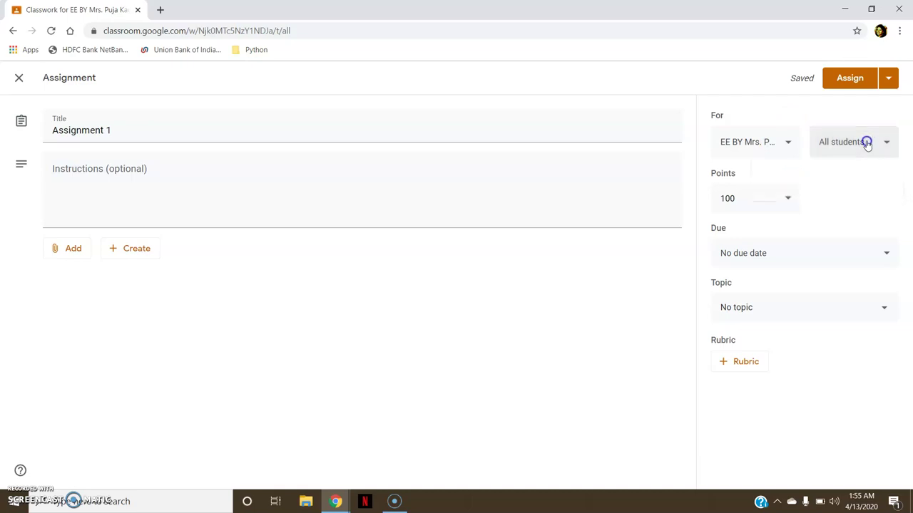
pyautogui.click(793, 197)
pyautogui.click(738, 196)
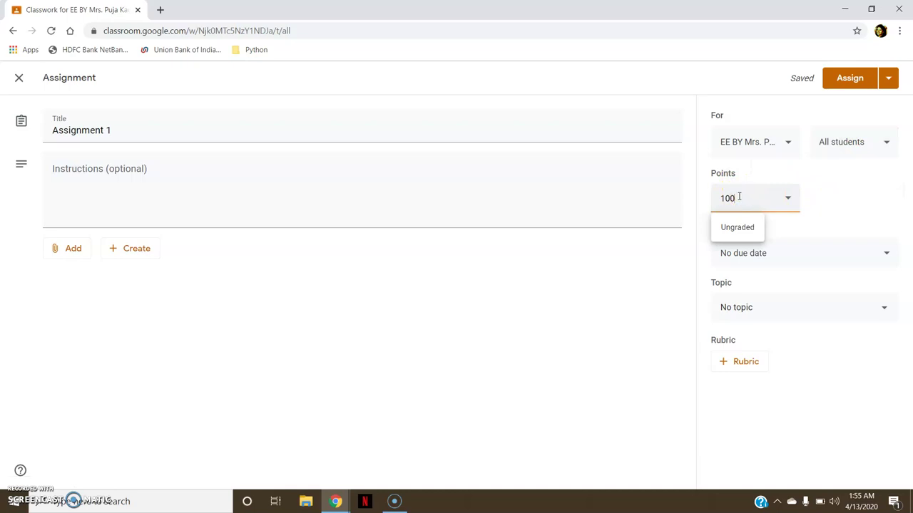
# Make it due April 14 at 11:59 PM and file it under the Module1 topic.
pyautogui.click(804, 264)
pyautogui.click(802, 297)
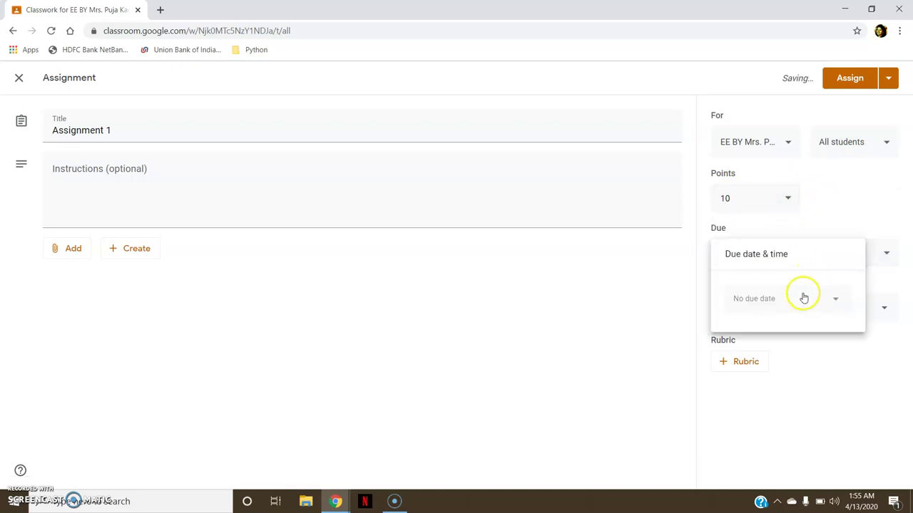
pyautogui.click(794, 339)
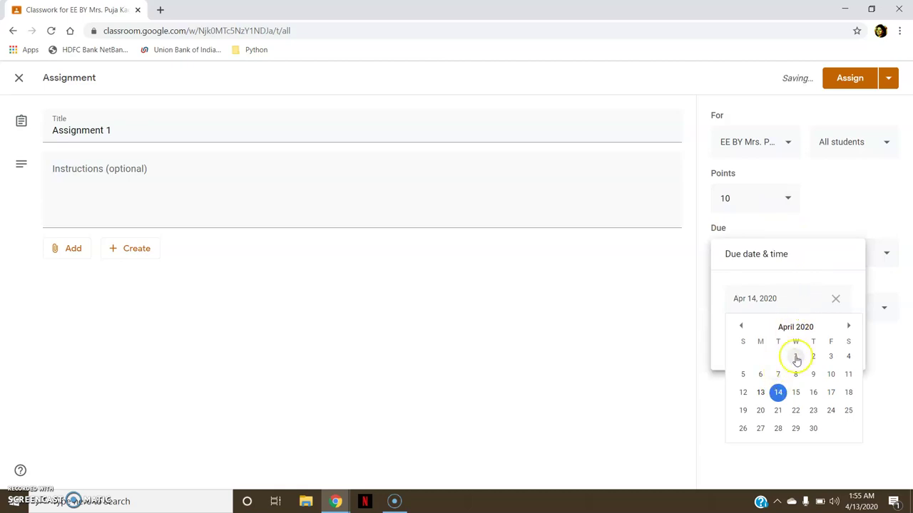
pyautogui.click(685, 347)
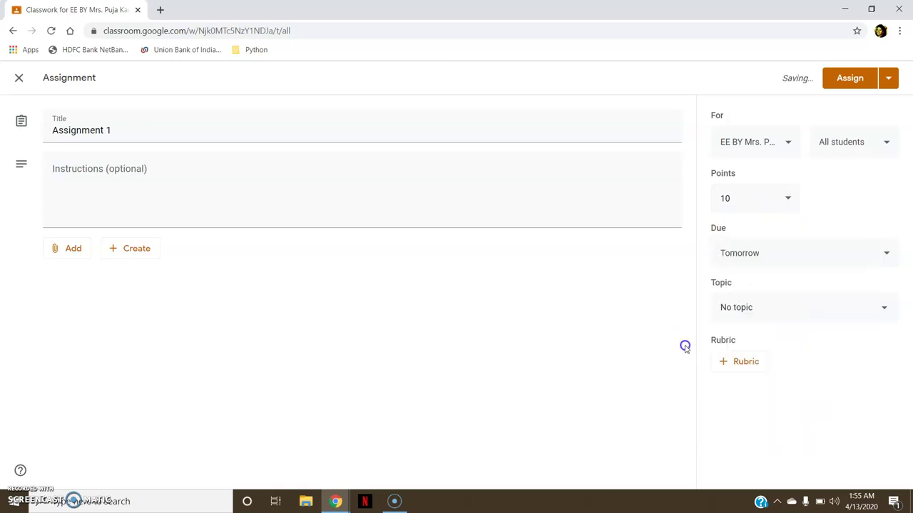
pyautogui.click(748, 257)
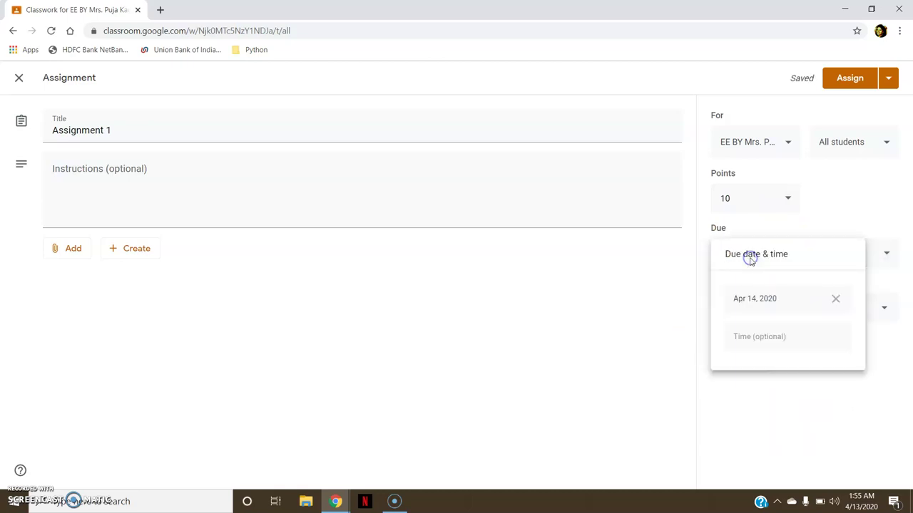
pyautogui.click(766, 338)
pyautogui.click(648, 328)
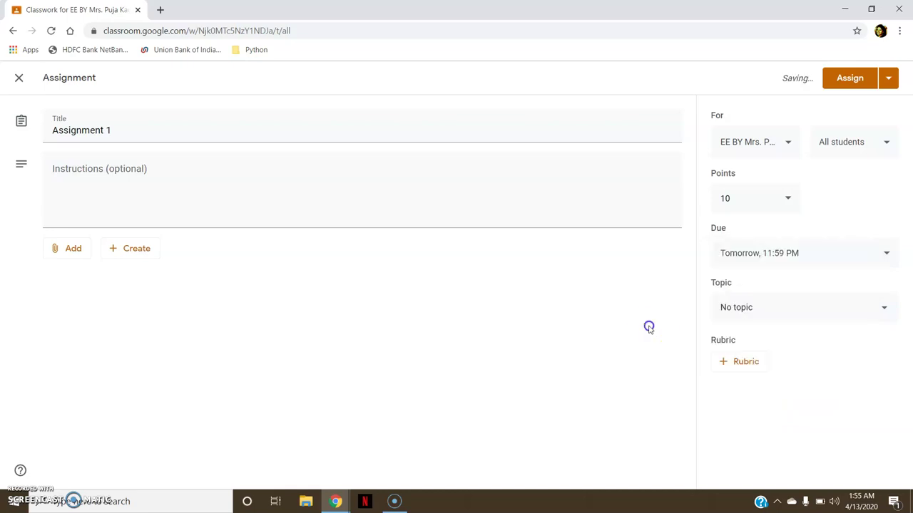
pyautogui.click(750, 311)
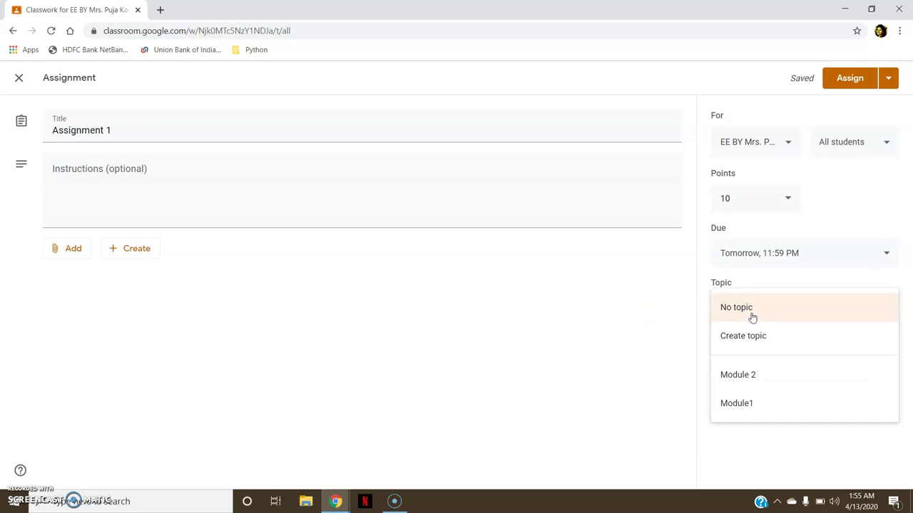
pyautogui.click(753, 402)
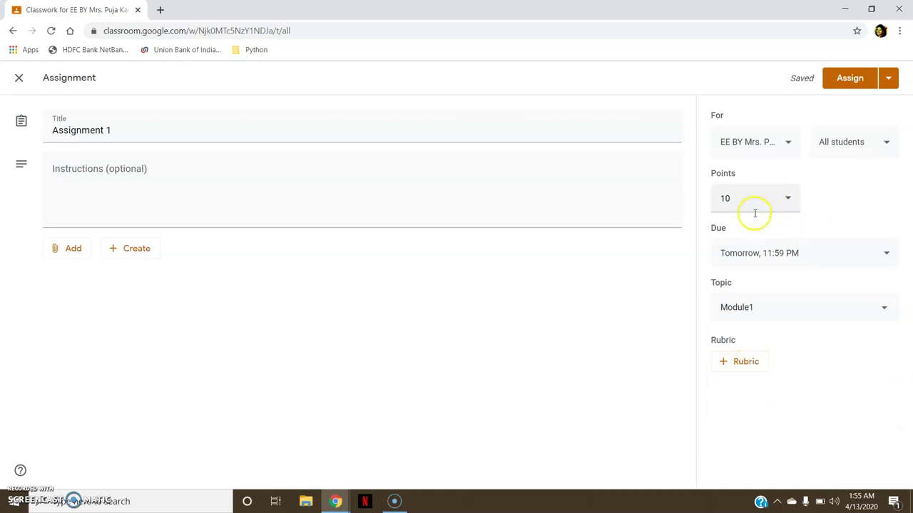
# Create a new rubric from scratch for Assignment 1.
pyautogui.click(725, 362)
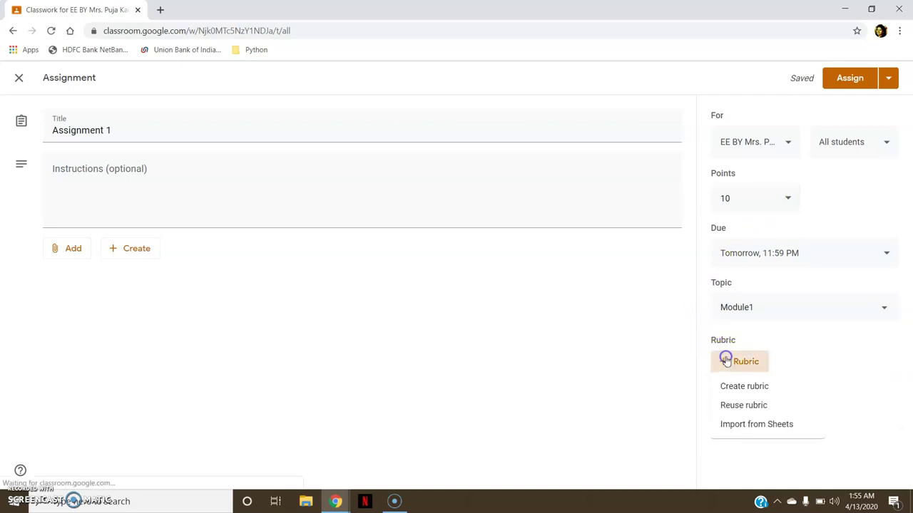
pyautogui.click(787, 385)
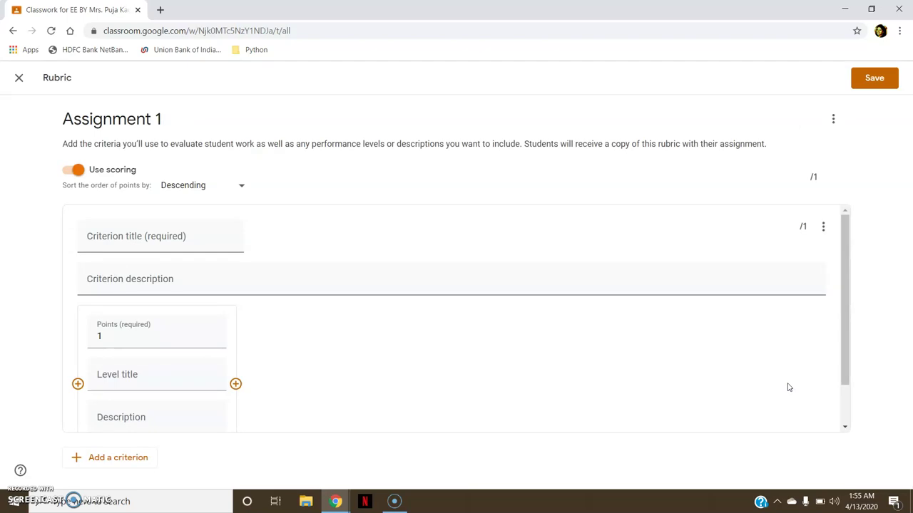
pyautogui.moveTo(844, 292); pyautogui.dragTo(843, 265)
# Title the first criterion 'Content' and describe it as 'How well the Content is described'.
pyautogui.click(132, 238)
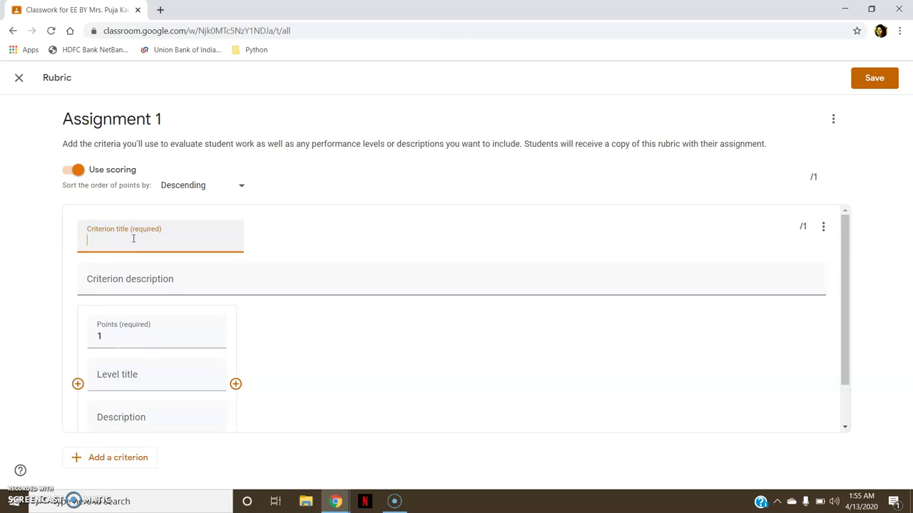
pyautogui.write('Content')
pyautogui.click(153, 279)
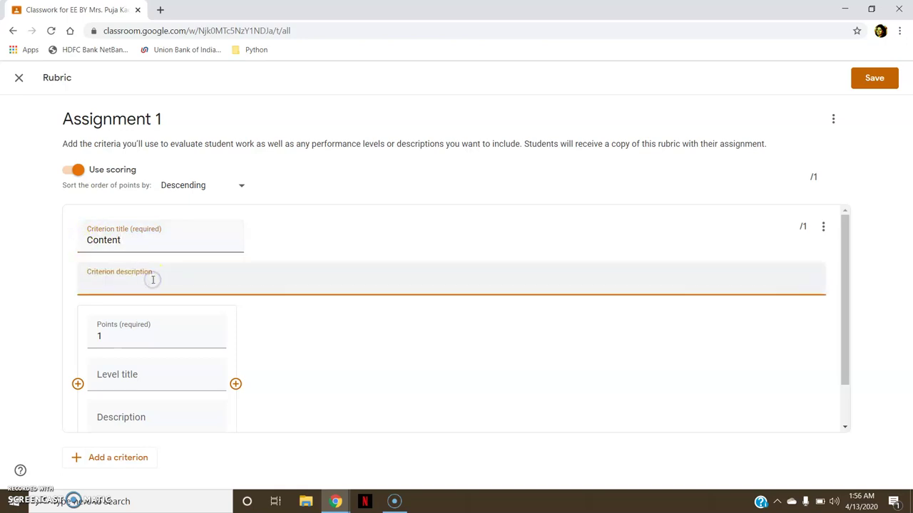
pyautogui.write('How well the Content is ')
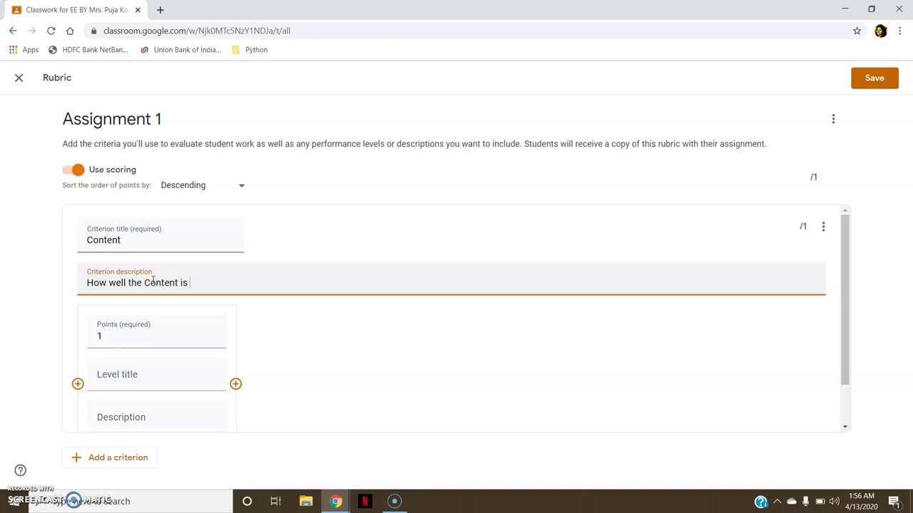
pyautogui.write('described')
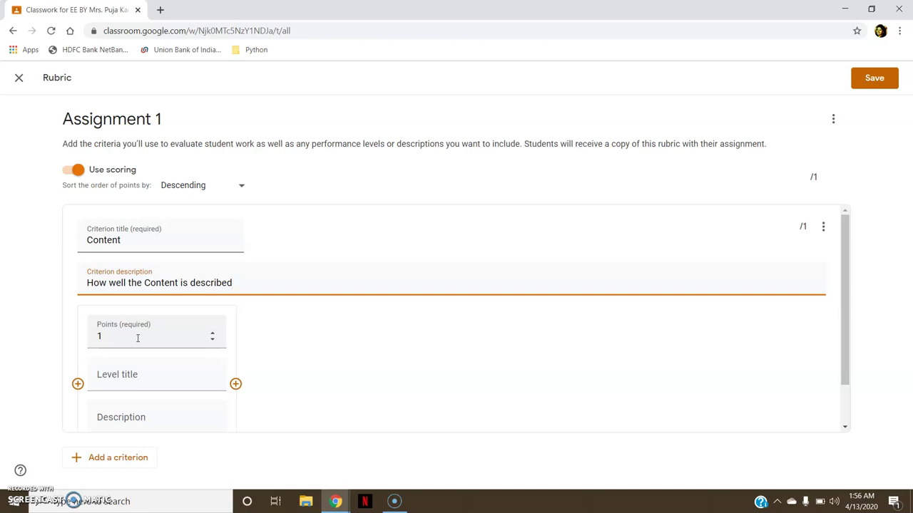
# Add two more levels to the Content criterion, worth 2 and 3 points.
pyautogui.click(234, 385)
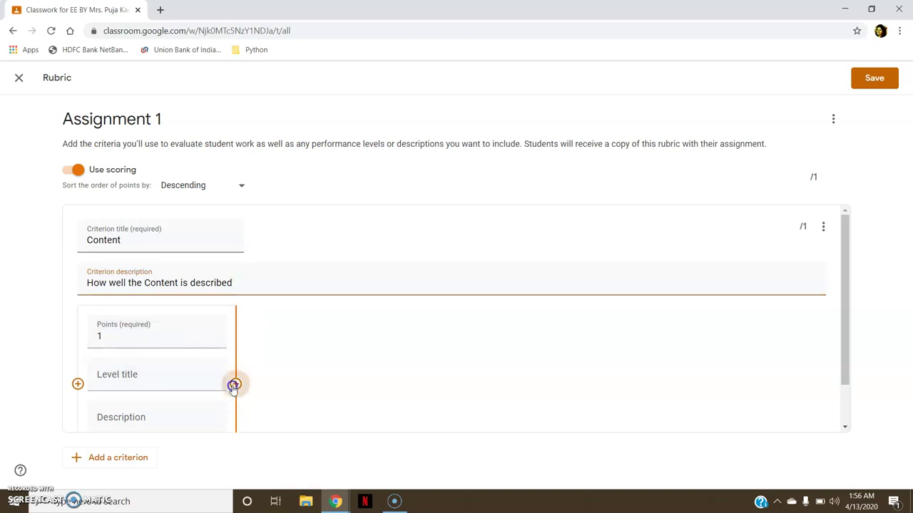
pyautogui.click(392, 355)
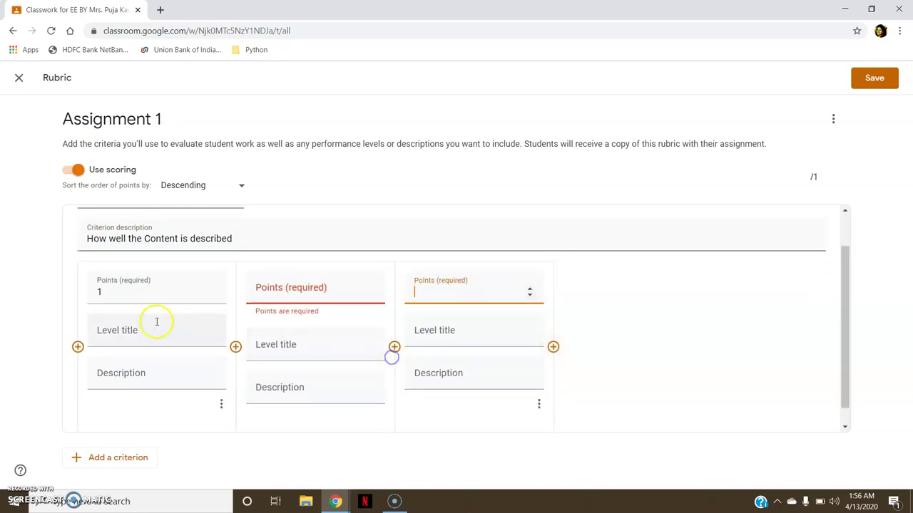
pyautogui.click(285, 292)
pyautogui.write('2')
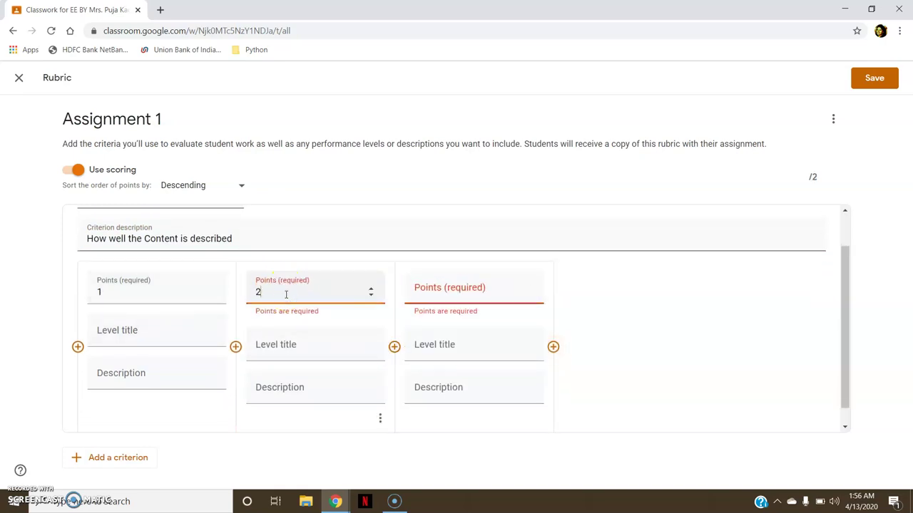
pyautogui.click(420, 287)
pyautogui.write('3')
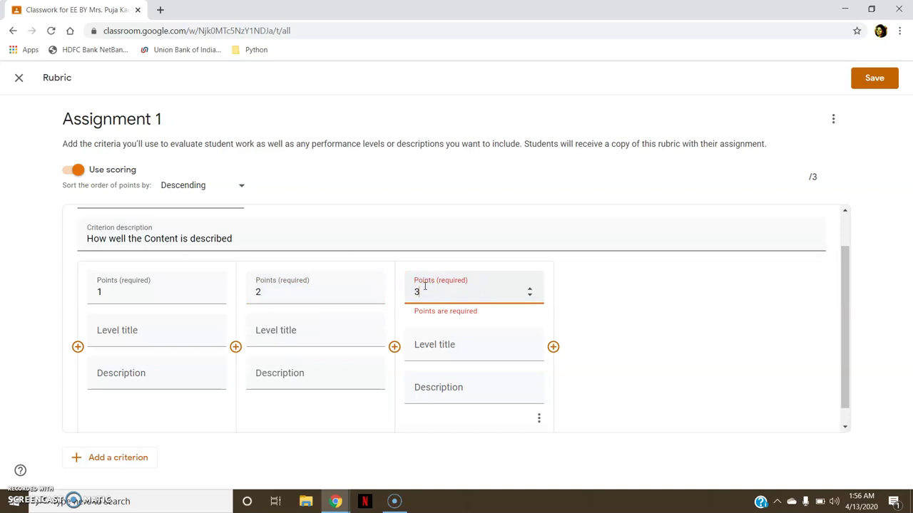
# Title the 1, 2 and 3-point levels Poor, Fair and Excellent.
pyautogui.click(159, 337)
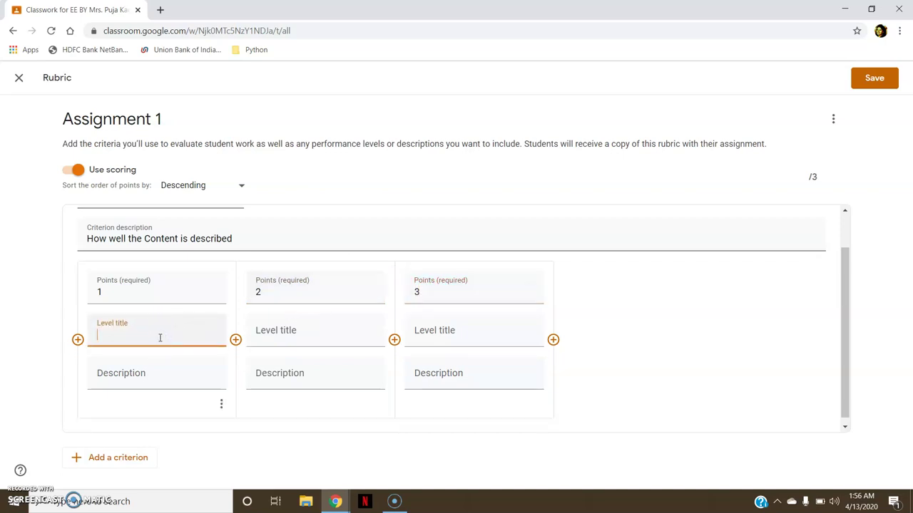
pyautogui.write('Ppo')
pyautogui.press('BackSpace')
pyautogui.press('BackSpace')
pyautogui.write('oor')
pyautogui.click(284, 333)
pyautogui.write('Fa')
pyautogui.click(438, 331)
pyautogui.write('Excelle')
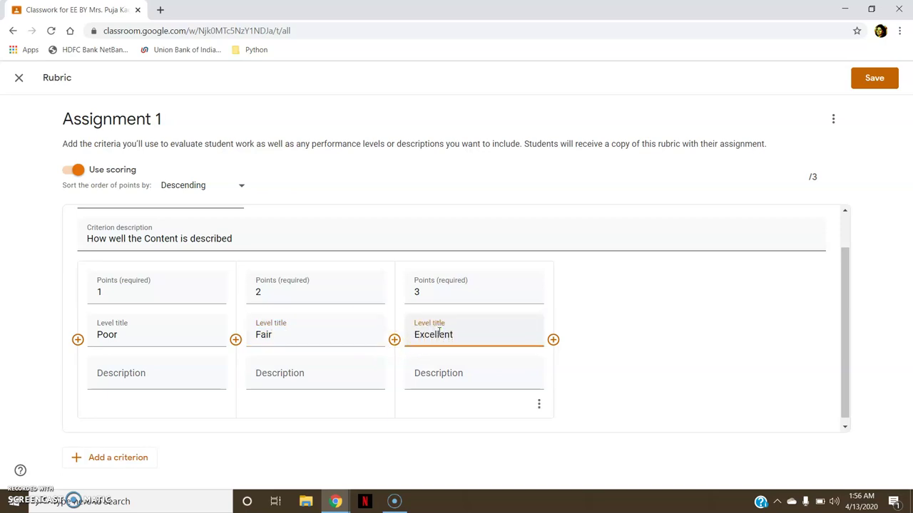
pyautogui.write('nt')
# Describe the levels as 'The content is incomplete/ copied', 'Needs Improvement' and 'Very well described'.
pyautogui.click(169, 376)
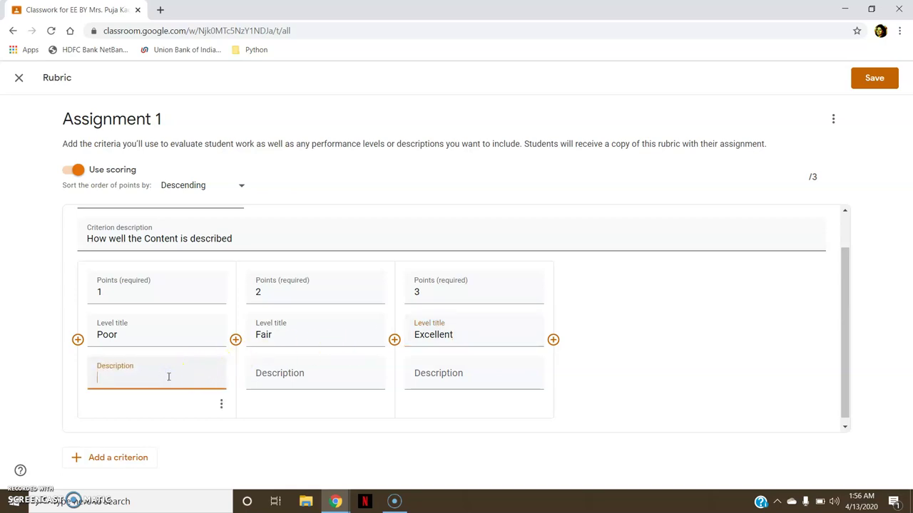
pyautogui.write('The content is incomplete')
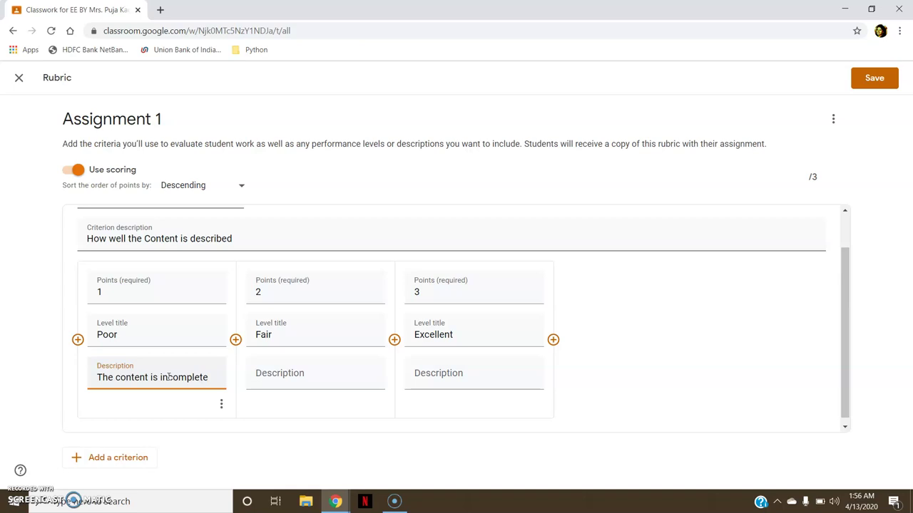
pyautogui.write('/ copied')
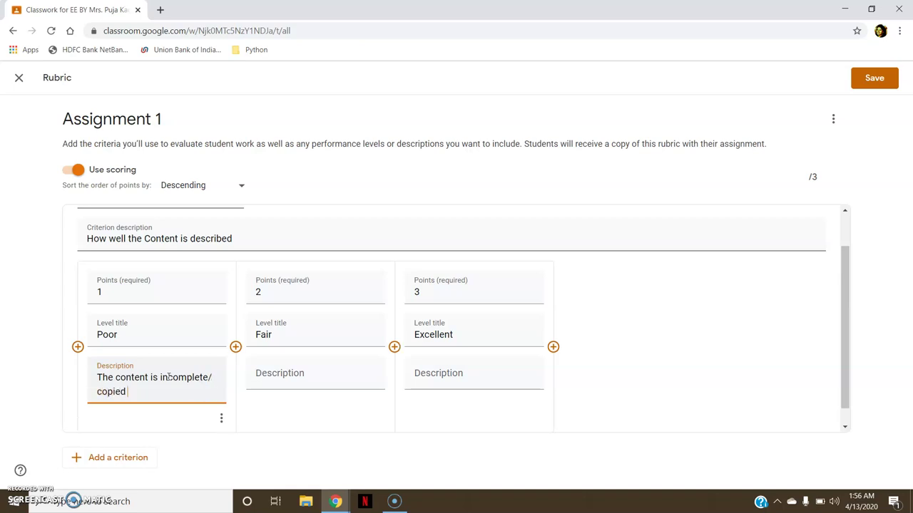
pyautogui.click(326, 377)
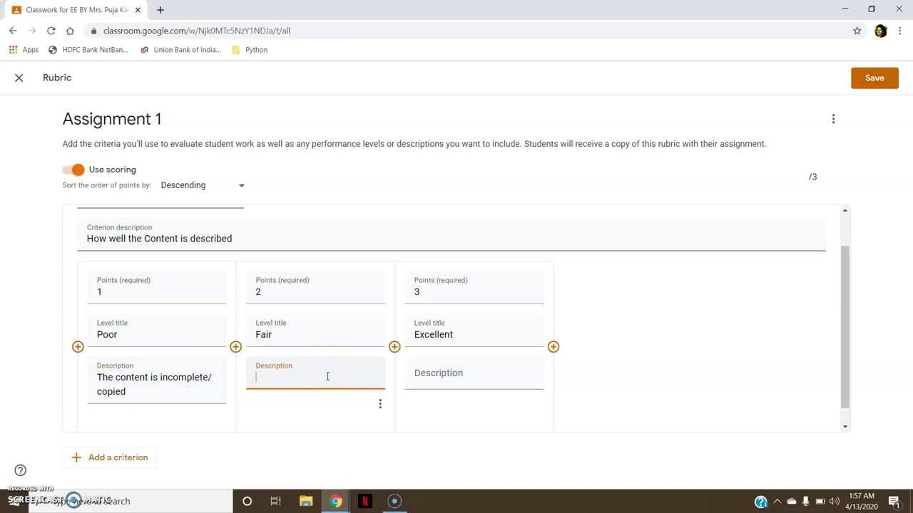
pyautogui.write('Needs Improvement')
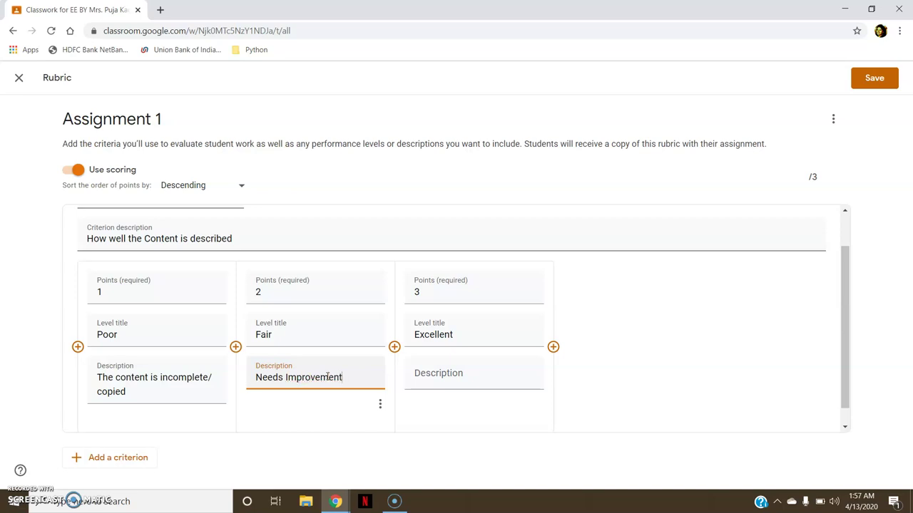
pyautogui.click(441, 386)
pyautogui.write('W')
pyautogui.press('BackSpace')
pyautogui.write('Very well described')
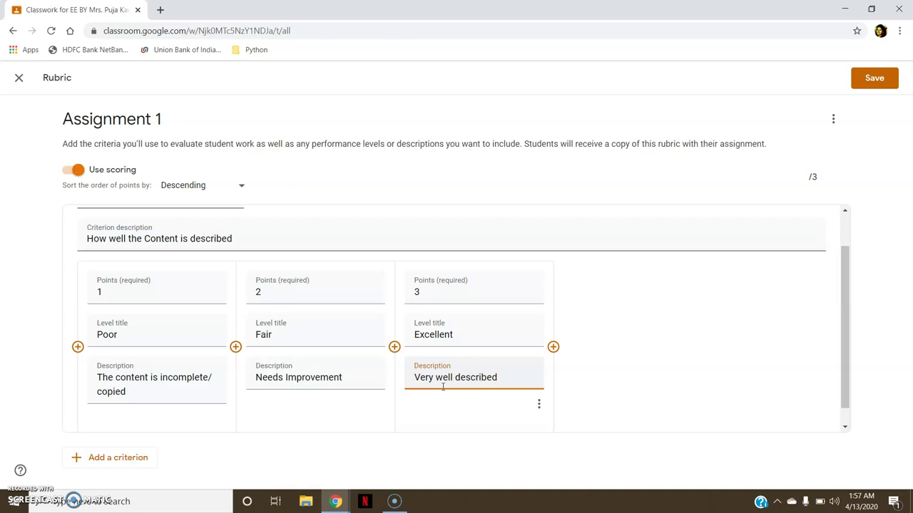
pyautogui.click(595, 393)
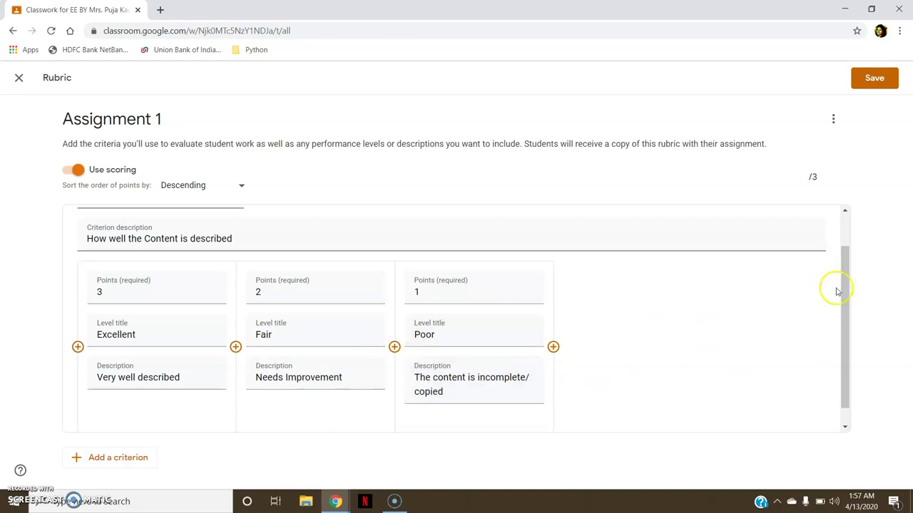
pyautogui.moveTo(840, 285); pyautogui.dragTo(858, 321)
# Add a 'Timely Submission' criterion described as 'Submitted before due date or not'.
pyautogui.click(113, 462)
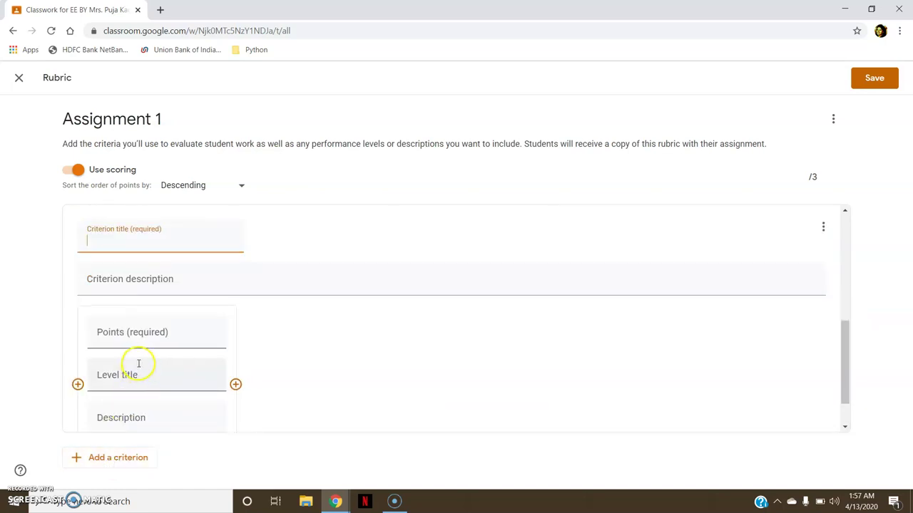
pyautogui.write('Timely Submission')
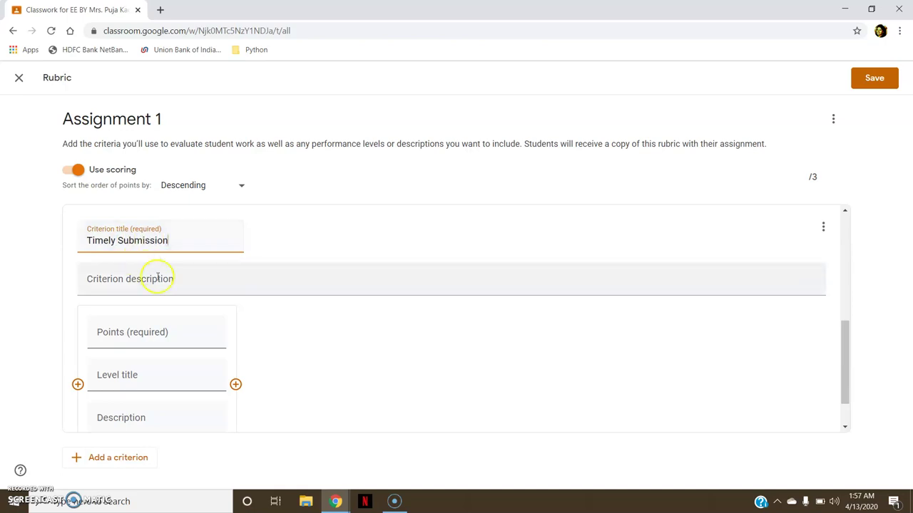
pyautogui.click(164, 286)
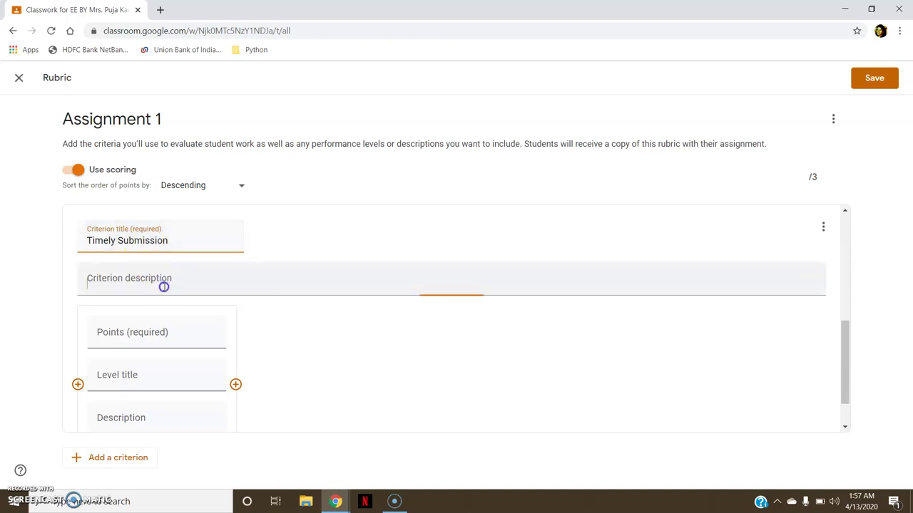
pyautogui.write('S')
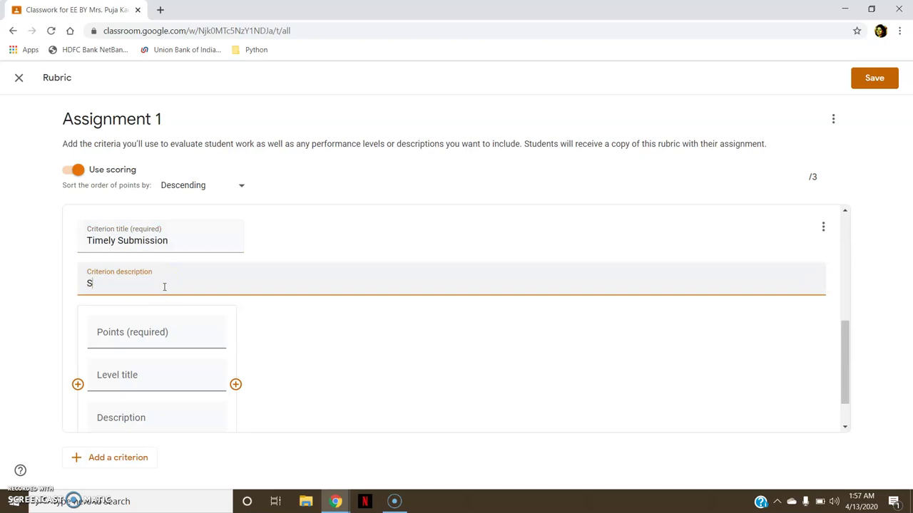
pyautogui.write('ubmitted before')
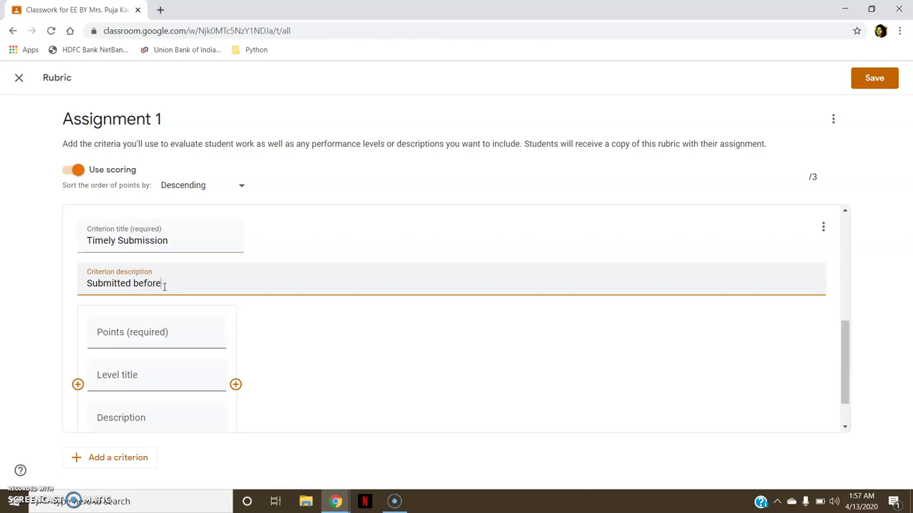
pyautogui.write(' due date or not')
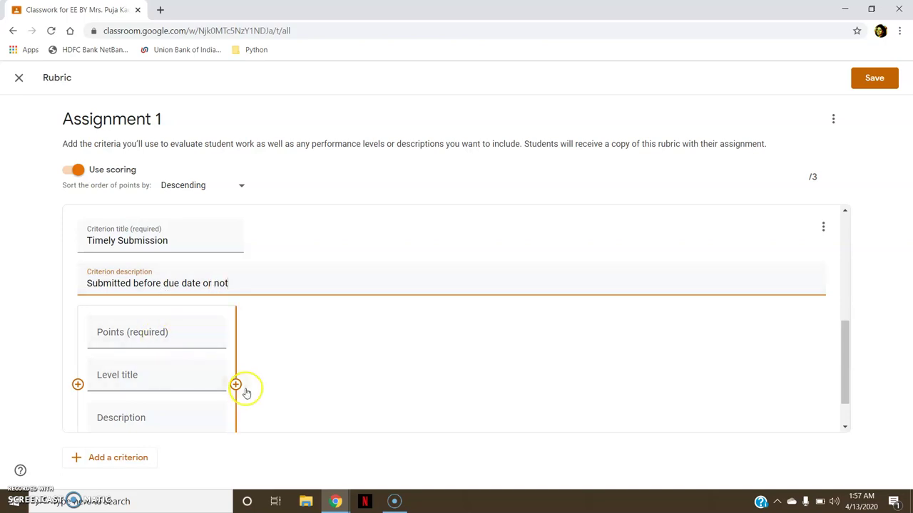
# Give it two levels: On time worth 1 point and Late Submission worth 0.
pyautogui.click(236, 385)
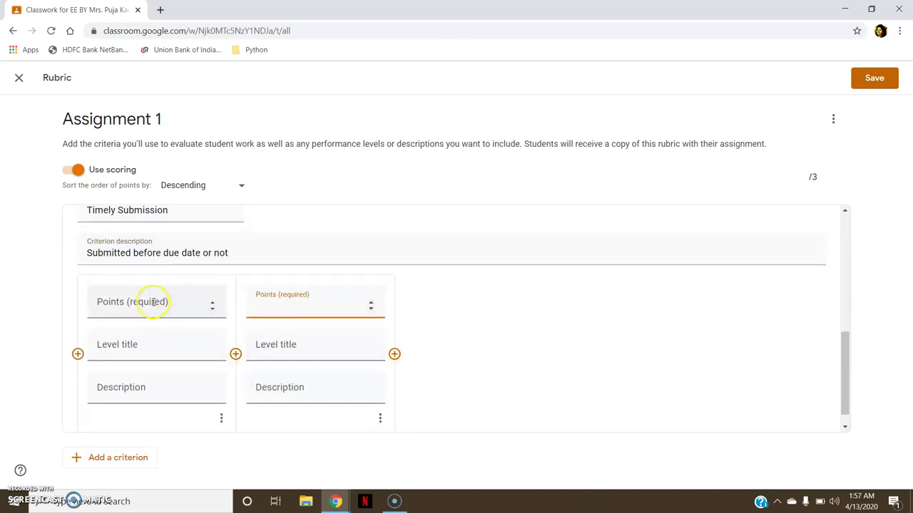
pyautogui.click(152, 302)
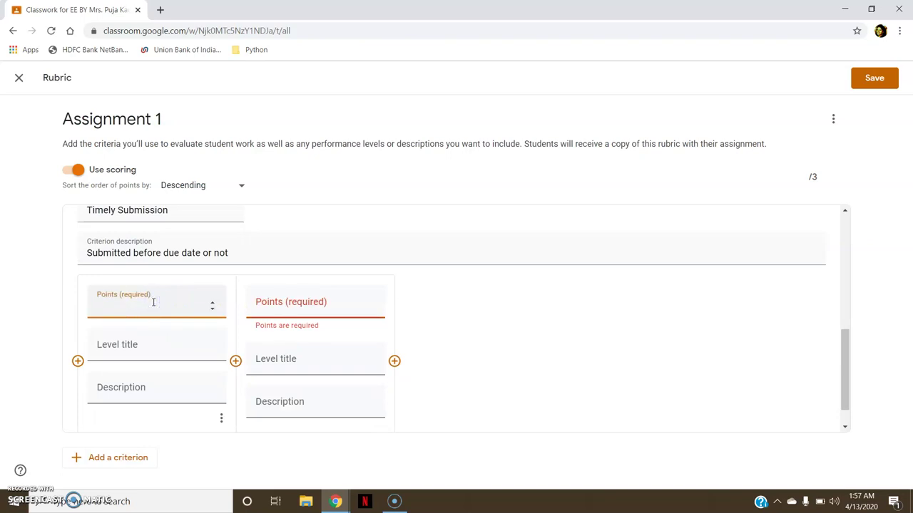
pyautogui.write('1')
pyautogui.click(255, 304)
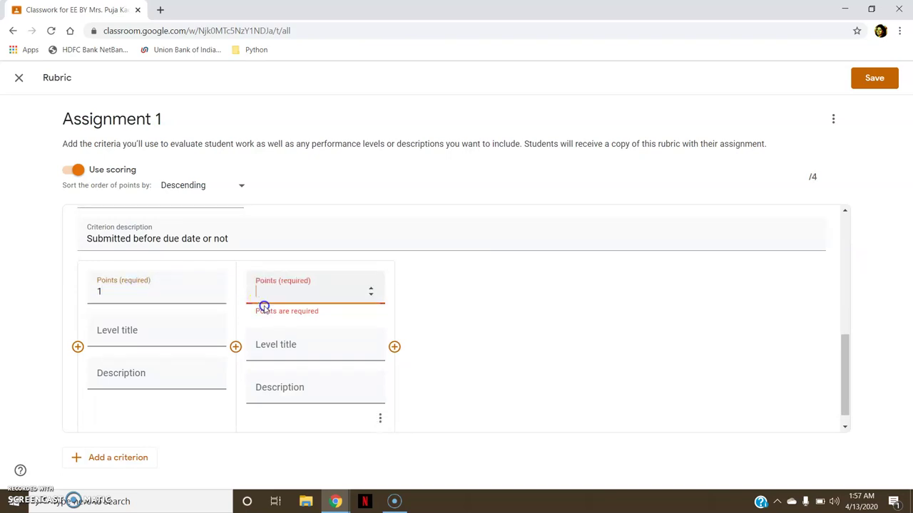
pyautogui.write('0')
pyautogui.click(154, 336)
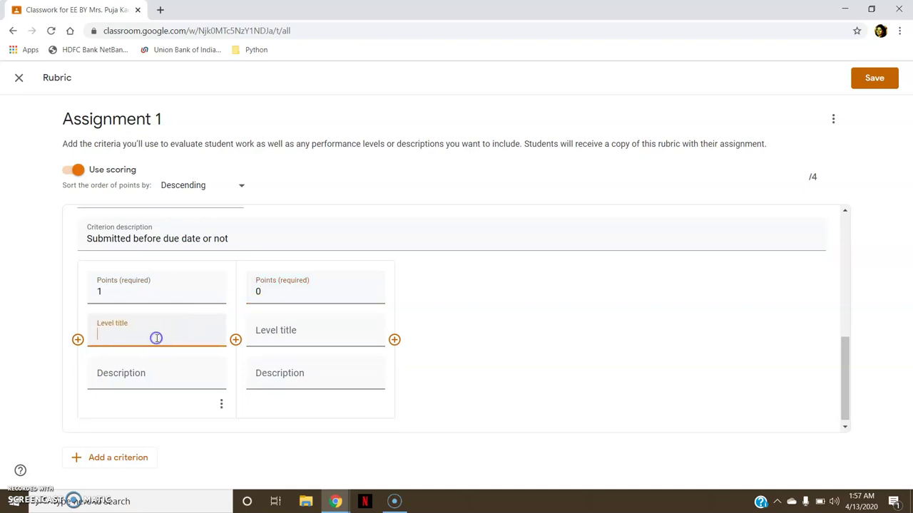
pyautogui.write('IO')
pyautogui.press('BackSpace')
pyautogui.press('BackSpace')
pyautogui.write('On time')
pyautogui.click(279, 335)
pyautogui.write('Late Submission')
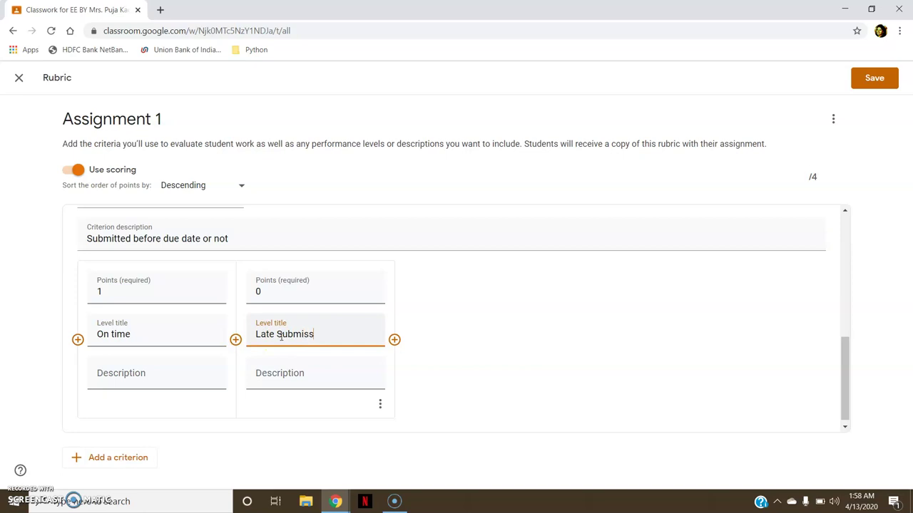
# Describe On time as 'Submitted on time' and Late Submission as 'DElay'.
pyautogui.click(174, 377)
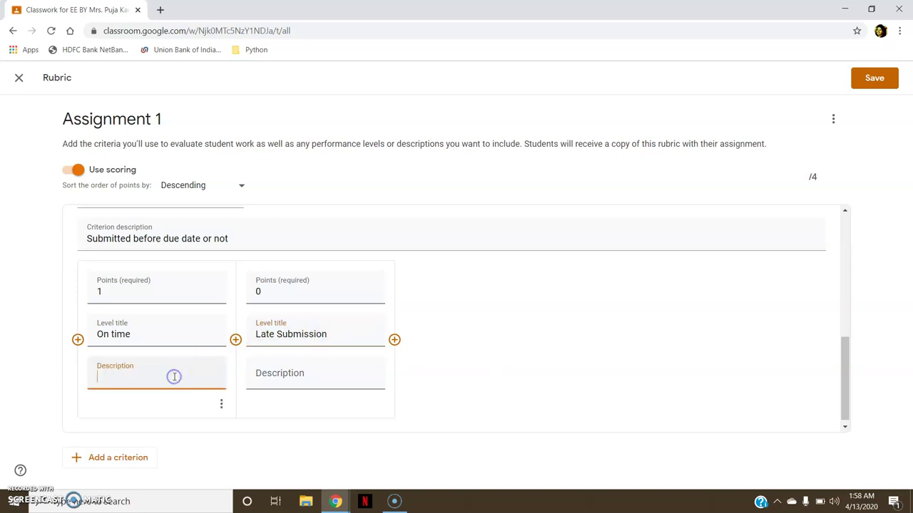
pyautogui.write('Very ggo')
pyautogui.press('BackSpace')
pyautogui.press('BackSpace')
pyautogui.press('BackSpace')
pyautogui.press('BackSpace')
pyautogui.press('BackSpace')
pyautogui.press('BackSpace')
pyautogui.press('BackSpace')
pyautogui.press('BackSpace')
pyautogui.write('Submiited o')
pyautogui.press('BackSpace')
pyautogui.press('BackSpace')
pyautogui.press('BackSpace')
pyautogui.press('BackSpace')
pyautogui.press('BackSpace')
pyautogui.press('BackSpace')
pyautogui.write('tted on time')
pyautogui.click(273, 371)
pyautogui.write('DElay')
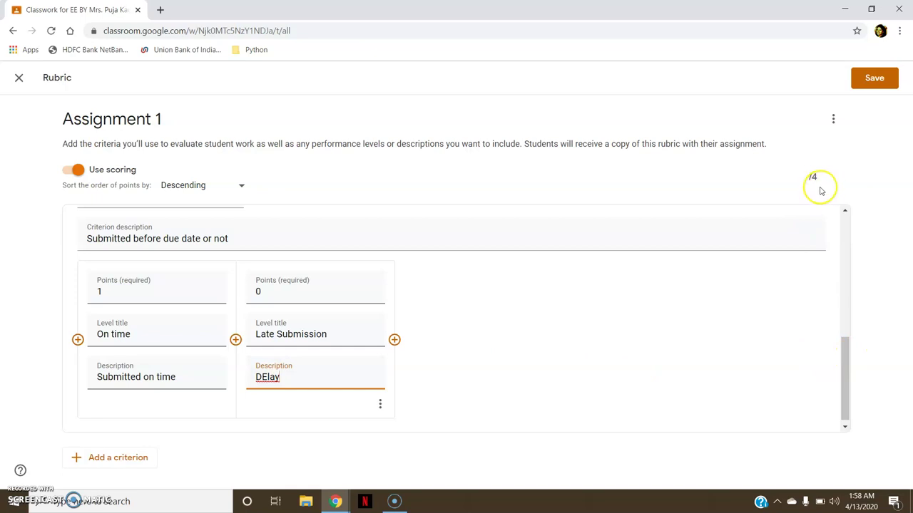
pyautogui.moveTo(841, 382); pyautogui.dragTo(842, 386)
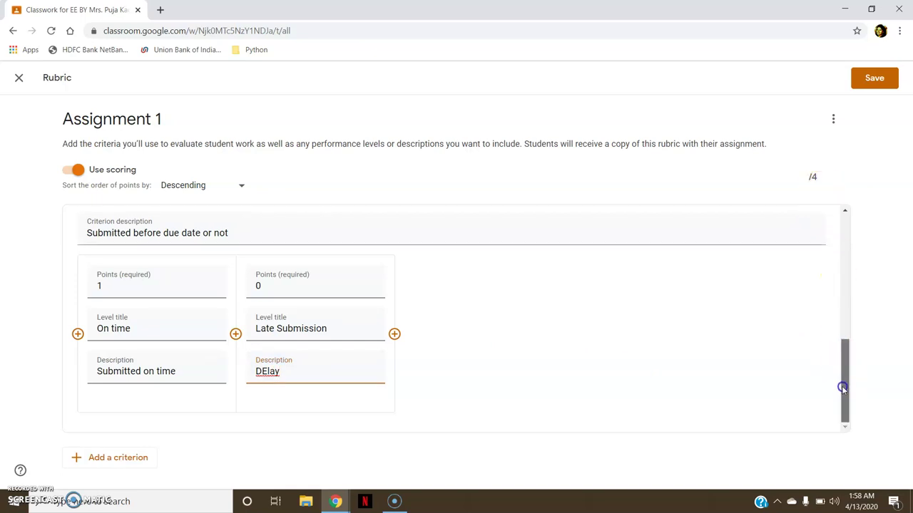
# Add a 'Viva on Assignment' criterion with three levels worth 3, 2 and 1 points.
pyautogui.click(106, 457)
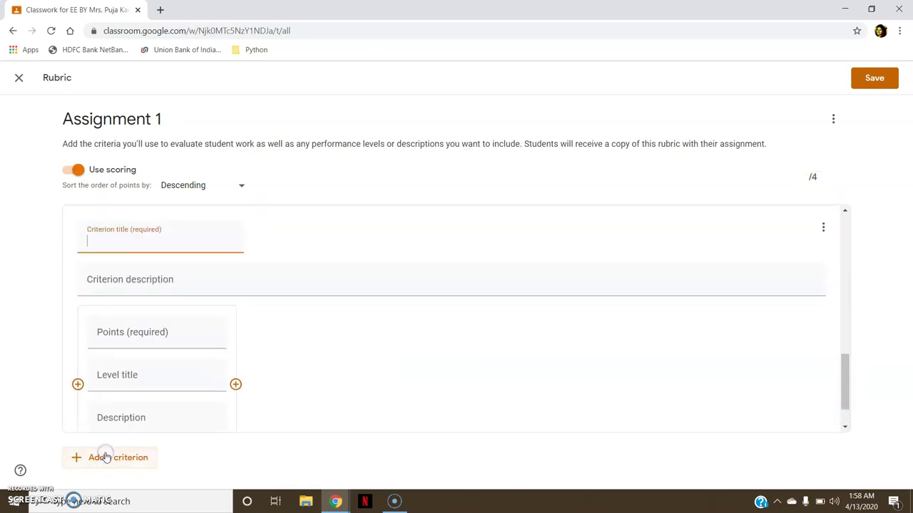
pyautogui.click(136, 332)
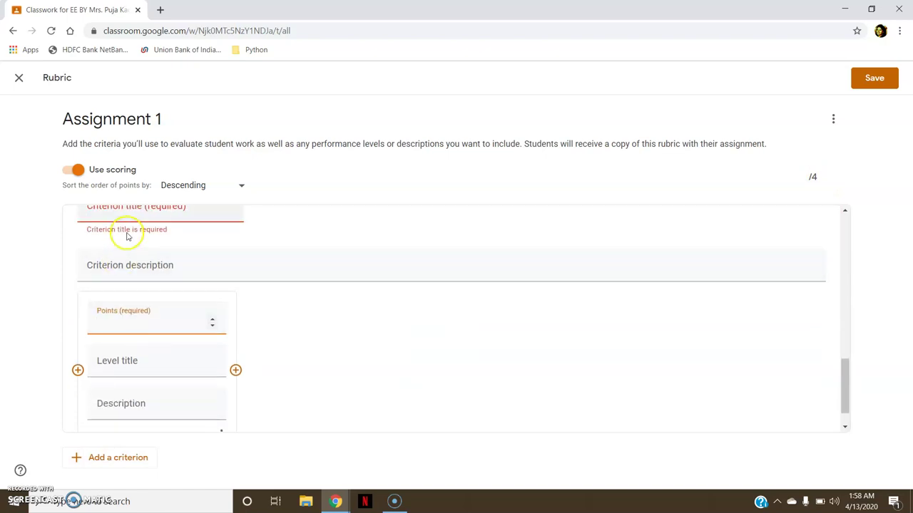
pyautogui.click(138, 213)
pyautogui.write('Viva on Assignment')
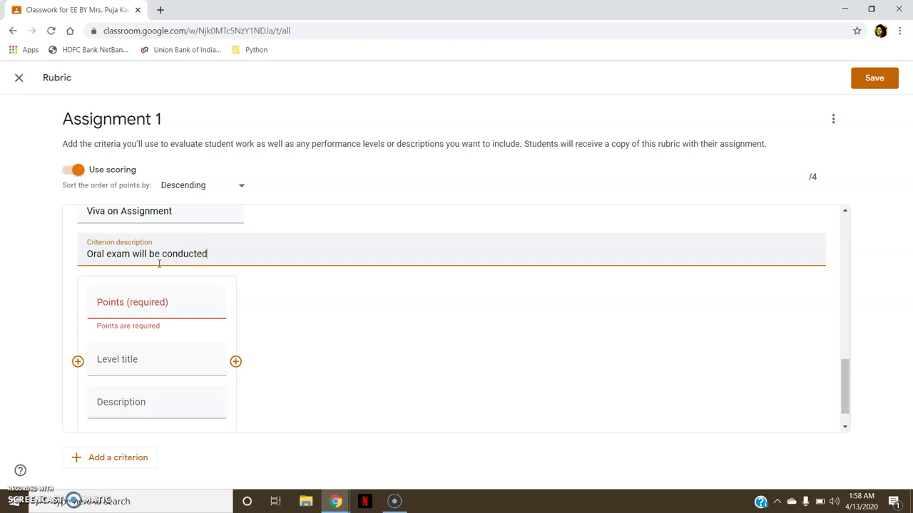
pyautogui.click(163, 303)
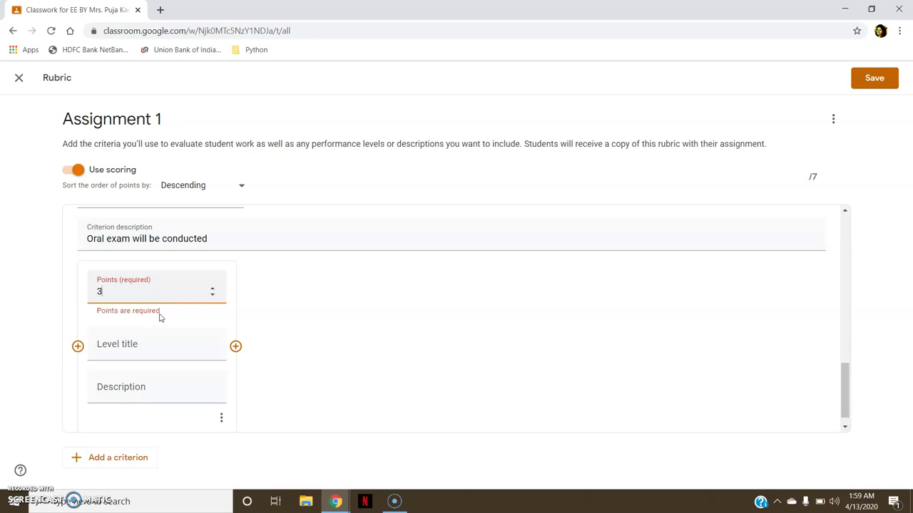
pyautogui.click(235, 346)
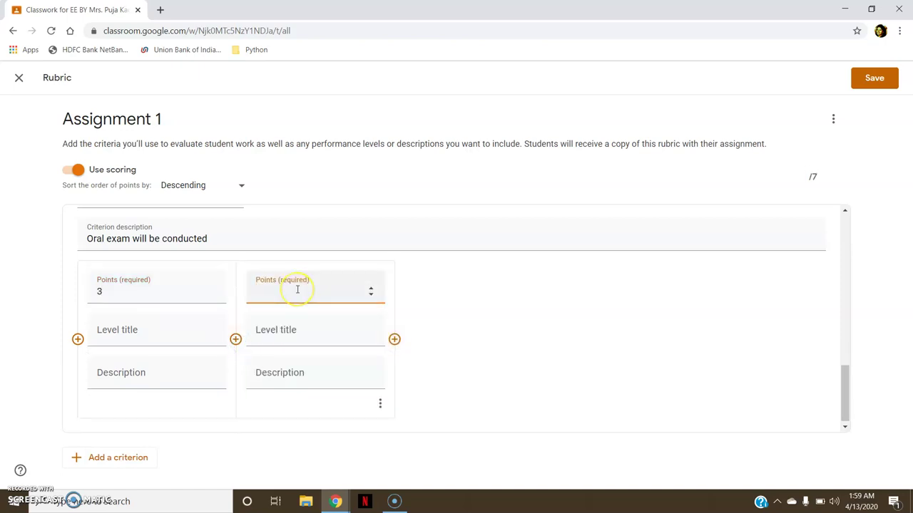
pyautogui.click(395, 339)
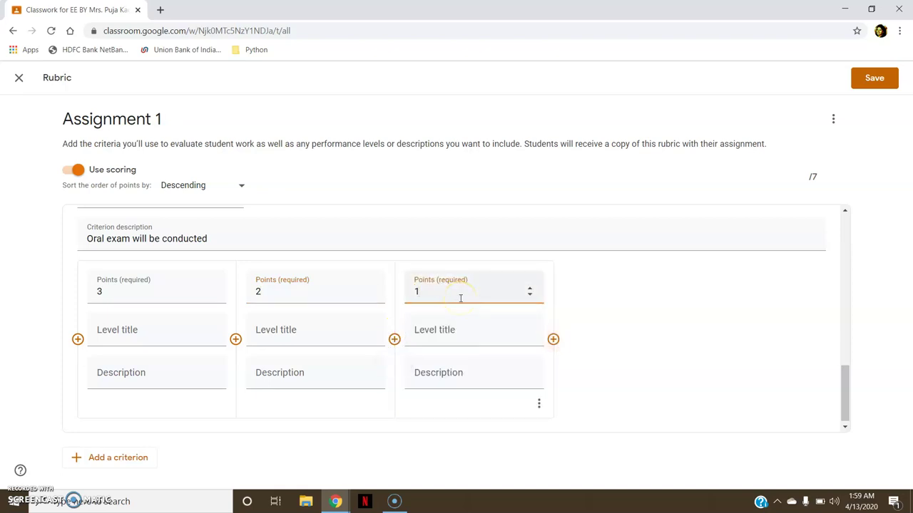
pyautogui.click(607, 322)
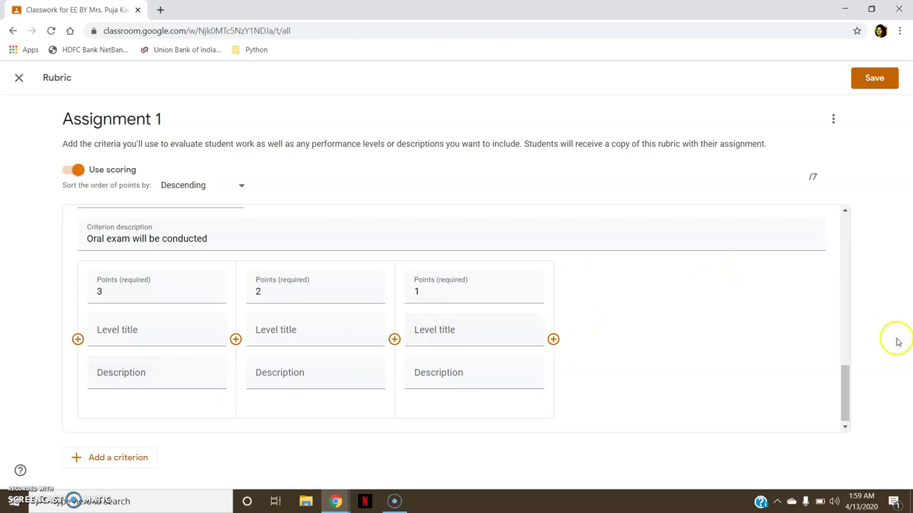
pyautogui.moveTo(845, 378); pyautogui.dragTo(842, 229)
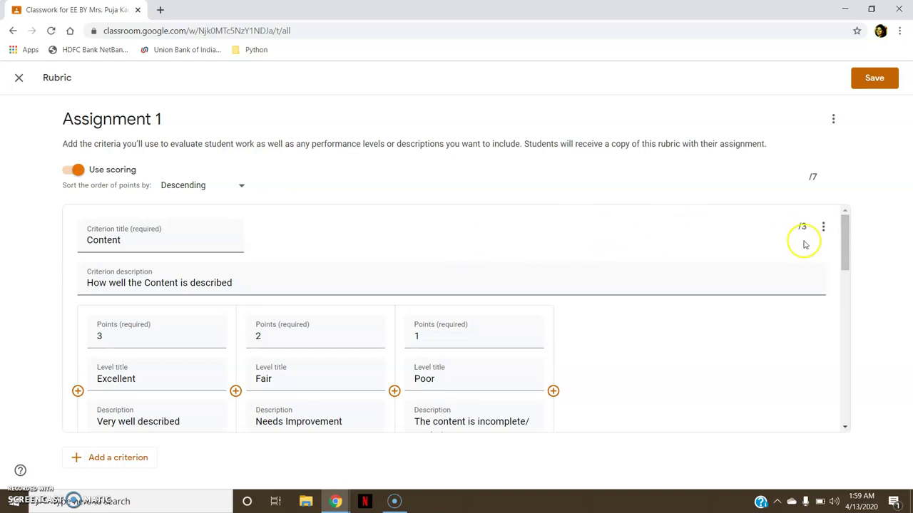
# Change the Viva on Assignment level points to 6, 4 and 0.
pyautogui.moveTo(845, 232); pyautogui.dragTo(833, 369)
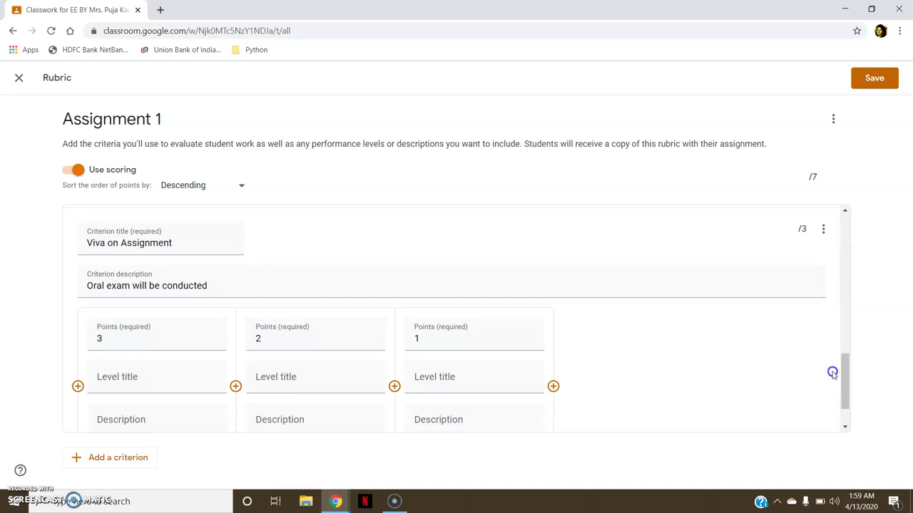
pyautogui.click(125, 346)
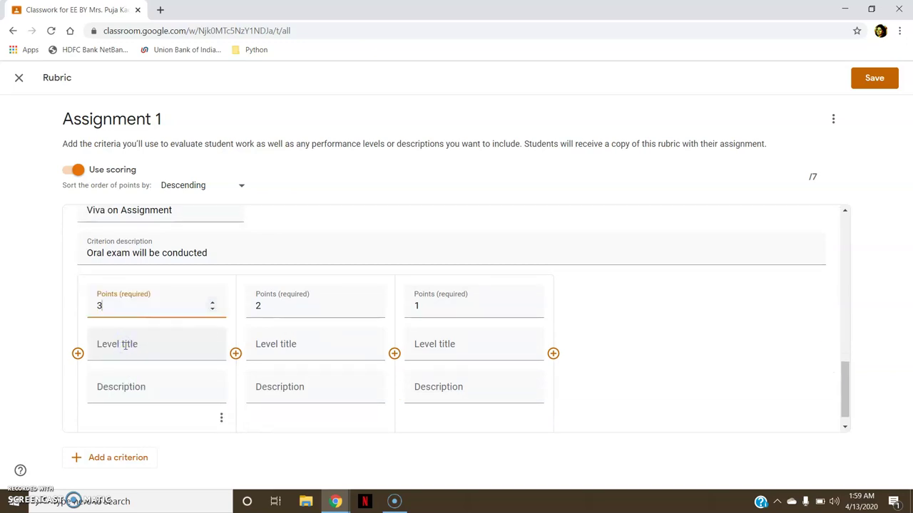
pyautogui.write('6')
pyautogui.click(270, 308)
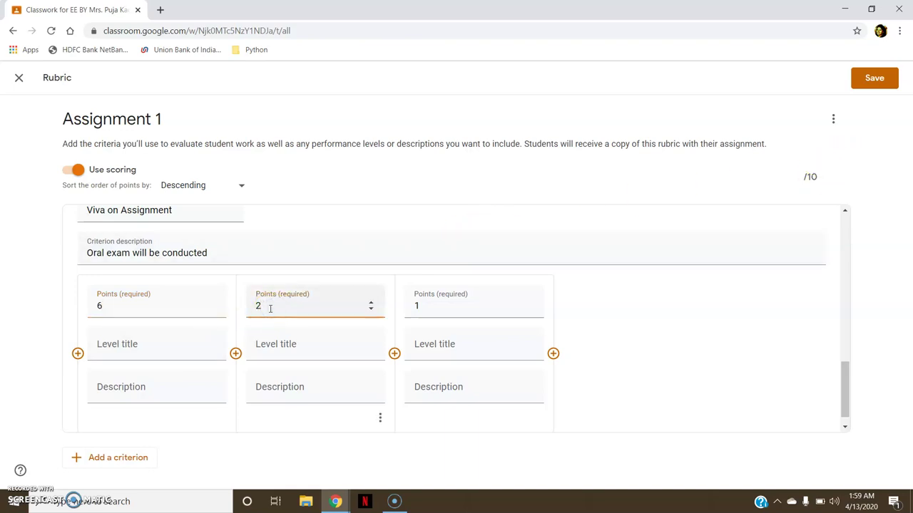
pyautogui.click(440, 307)
pyautogui.press('BackSpace')
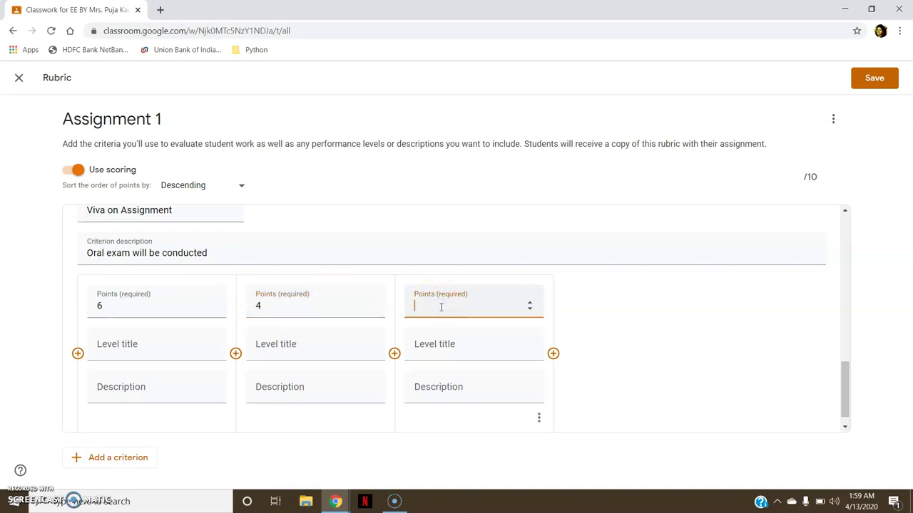
pyautogui.moveTo(842, 357); pyautogui.dragTo(843, 372)
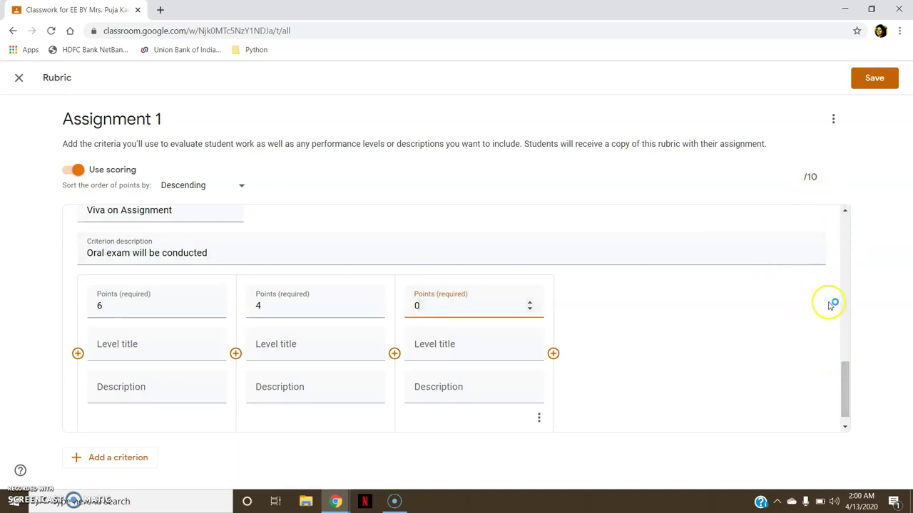
pyautogui.moveTo(844, 371); pyautogui.dragTo(843, 206)
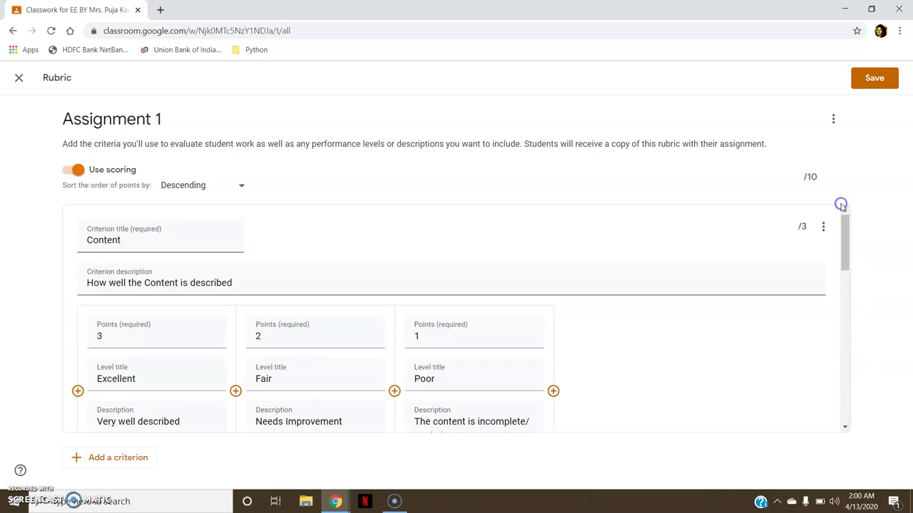
# Save the rubric and assign Assignment 1 to the class.
pyautogui.click(880, 83)
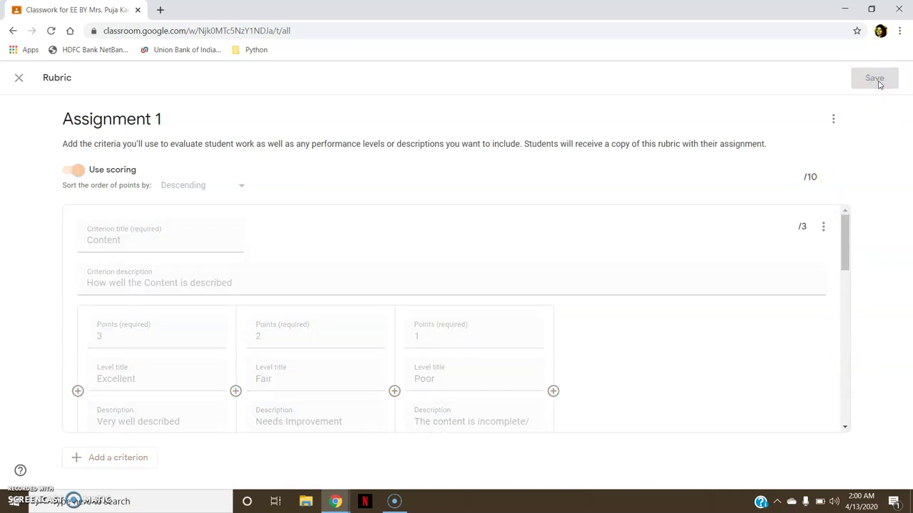
pyautogui.click(870, 87)
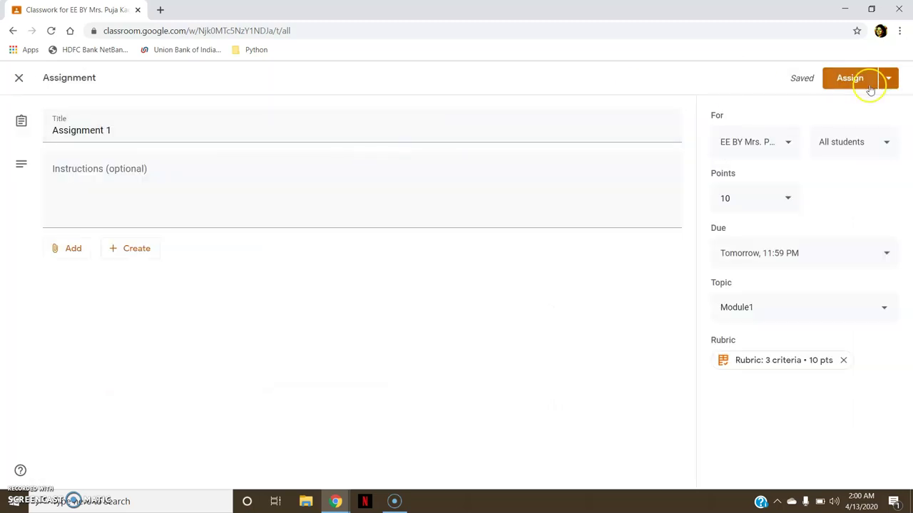
pyautogui.click(855, 81)
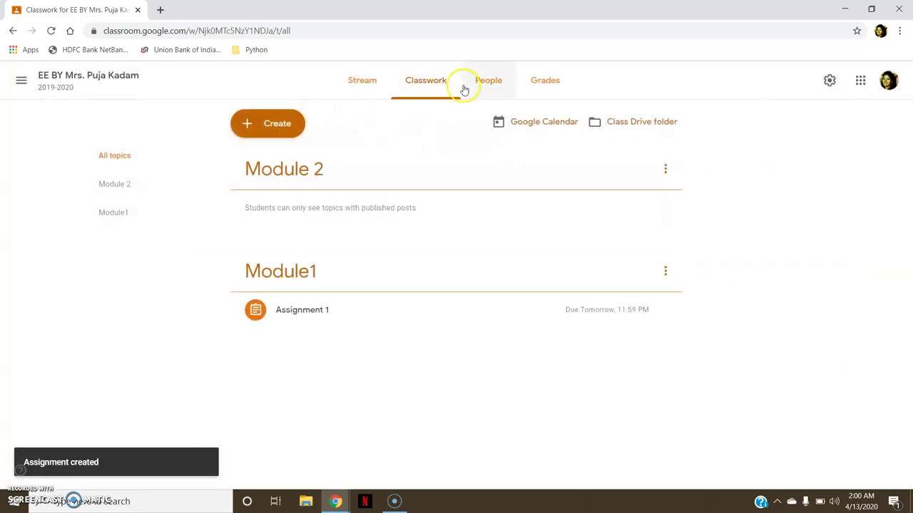
pyautogui.click(250, 123)
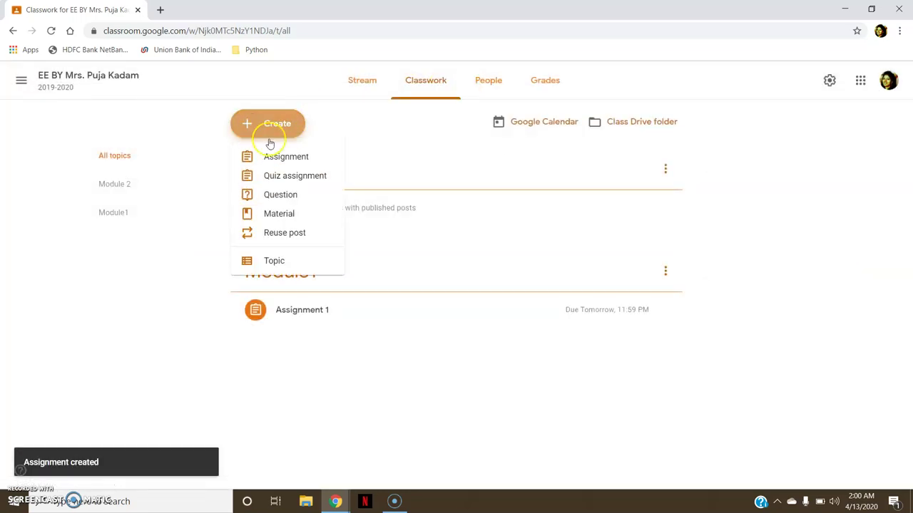
# Start a quiz assignment draft, browse its Add and Create attachment options, then close it.
pyautogui.click(271, 175)
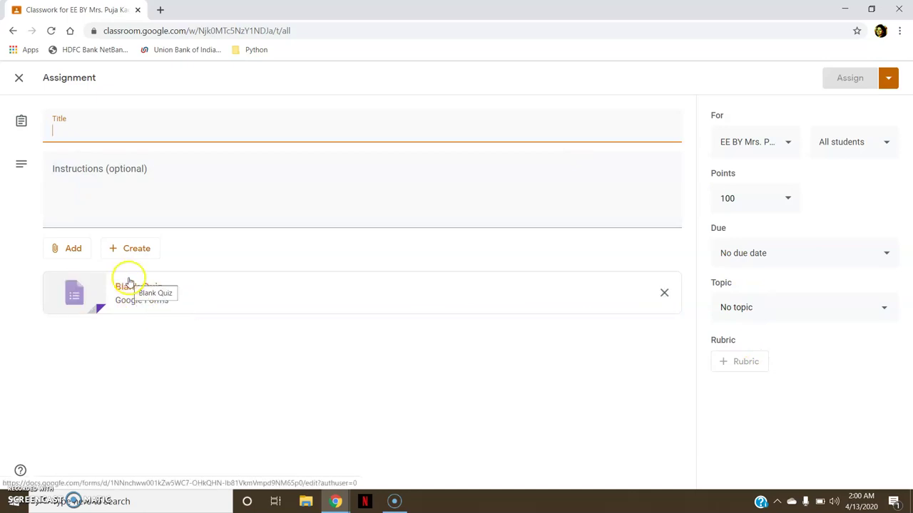
pyautogui.click(73, 249)
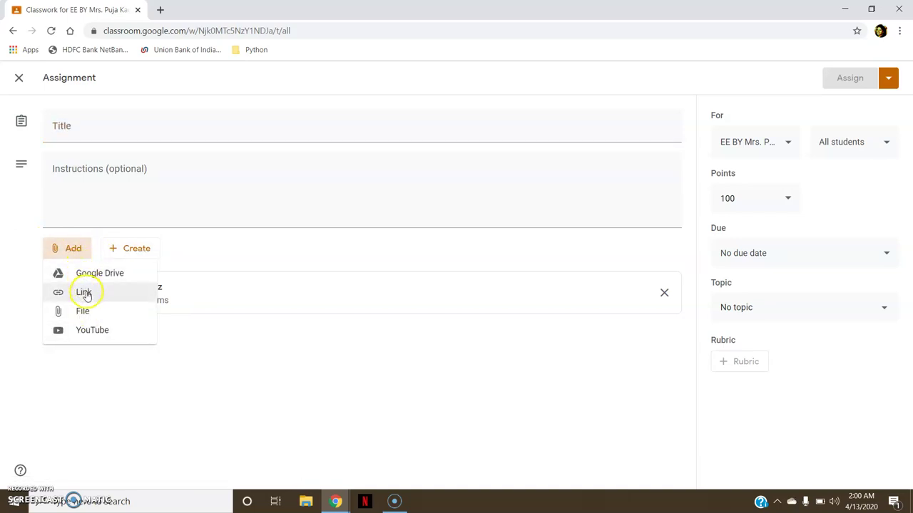
pyautogui.click(132, 249)
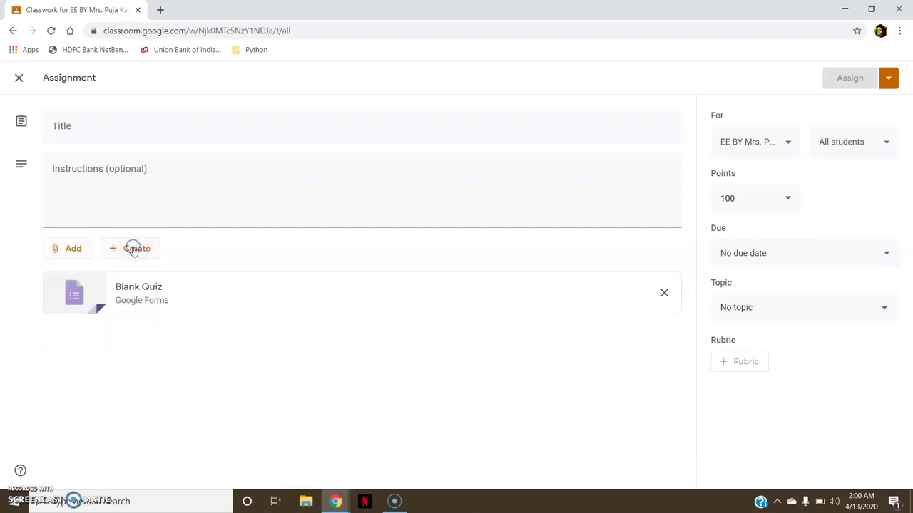
pyautogui.click(133, 249)
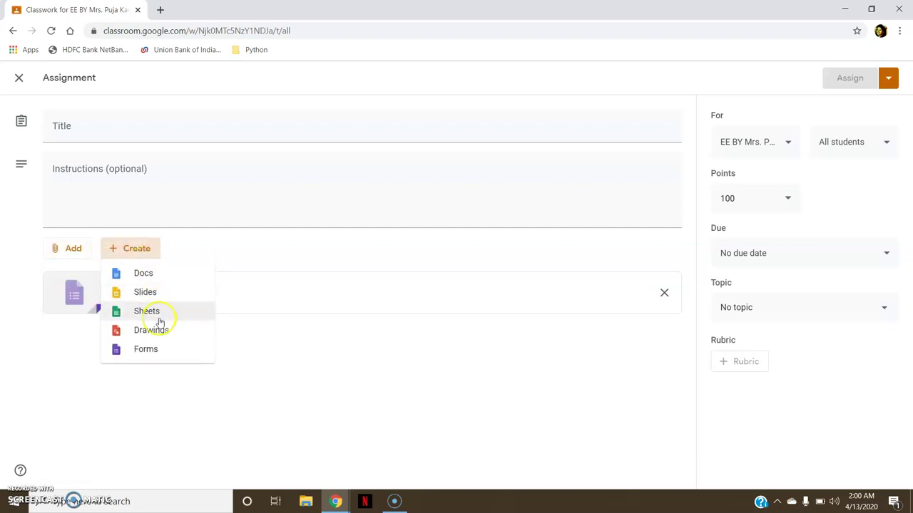
pyautogui.click(281, 366)
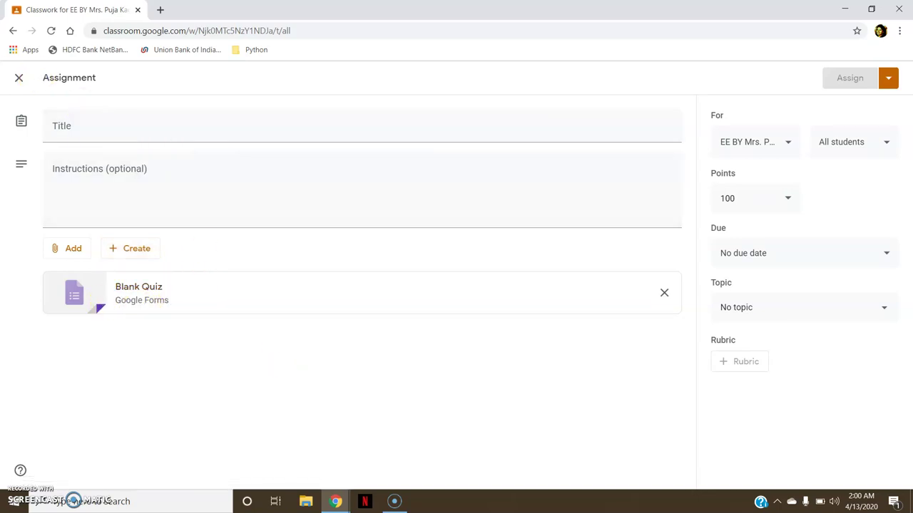
pyautogui.click(18, 78)
# Open a new question post draft and close it without asking.
pyautogui.click(259, 121)
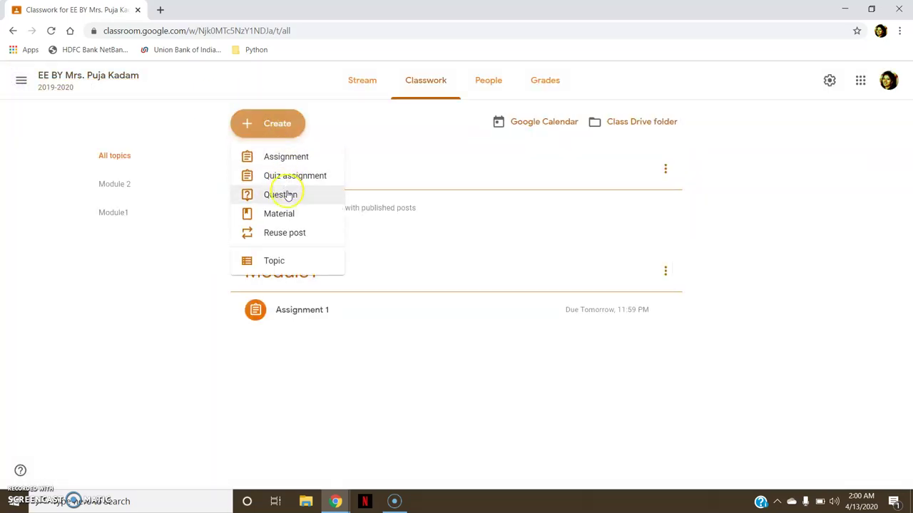
pyautogui.click(287, 194)
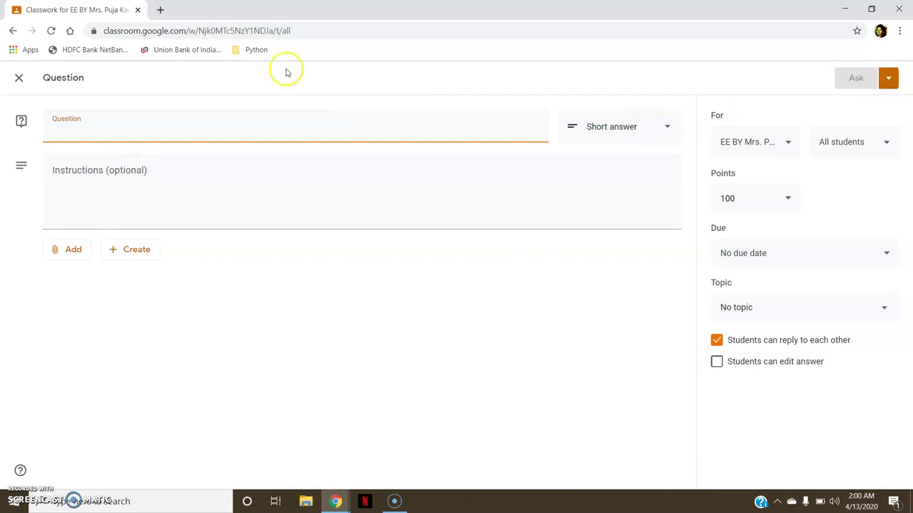
pyautogui.click(19, 77)
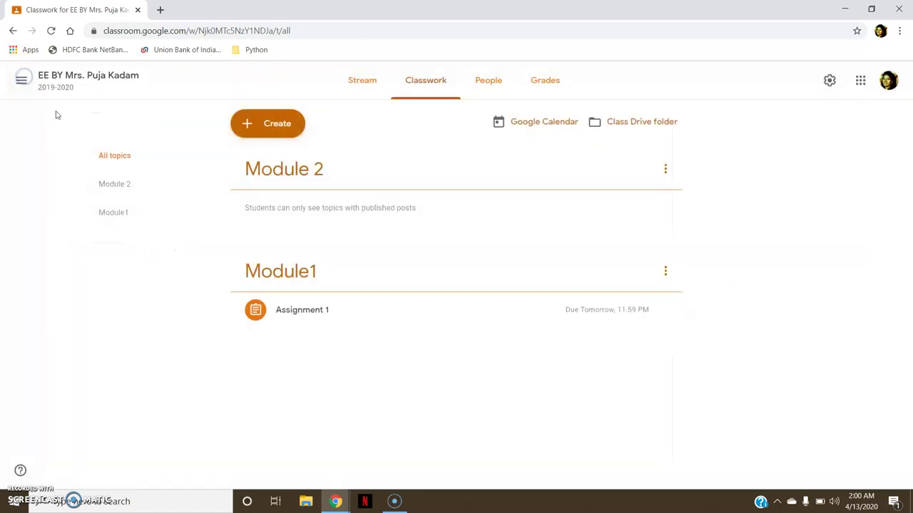
pyautogui.click(271, 134)
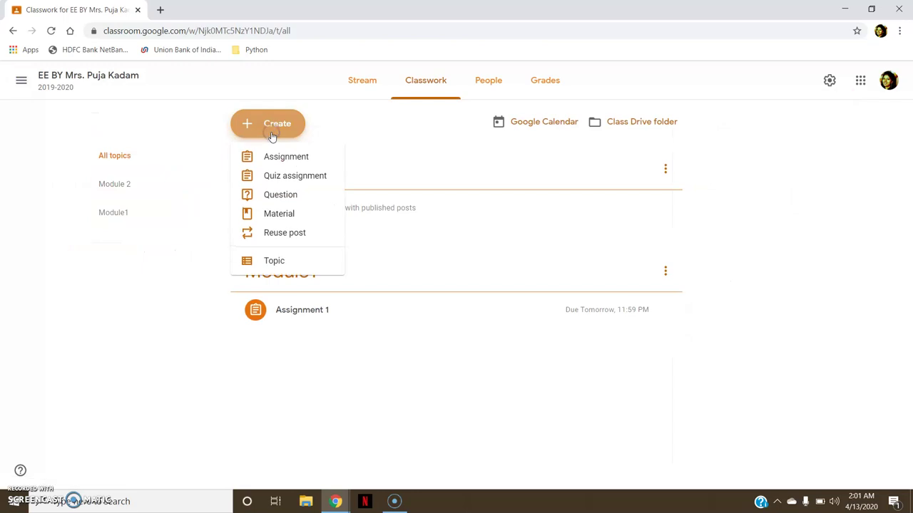
# Open a blank material post, look over its attachment and topic options, then discard it.
pyautogui.click(282, 211)
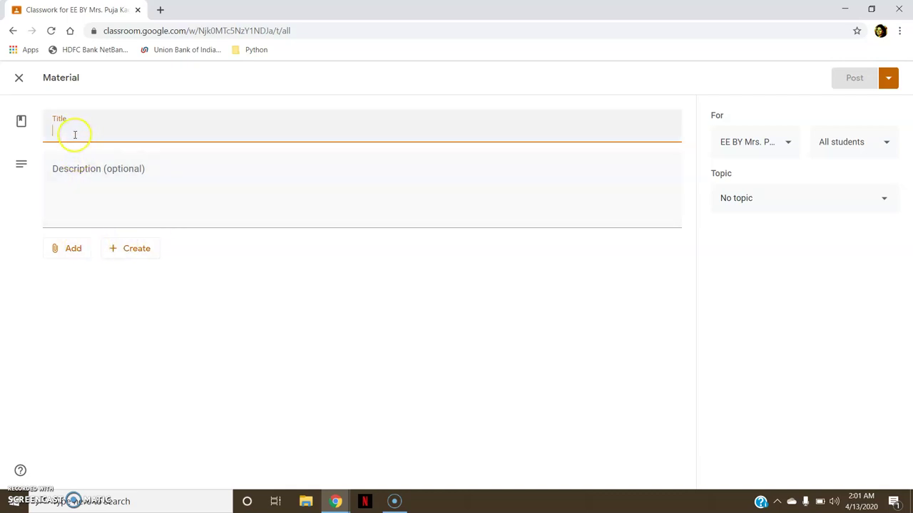
pyautogui.click(85, 173)
pyautogui.click(62, 249)
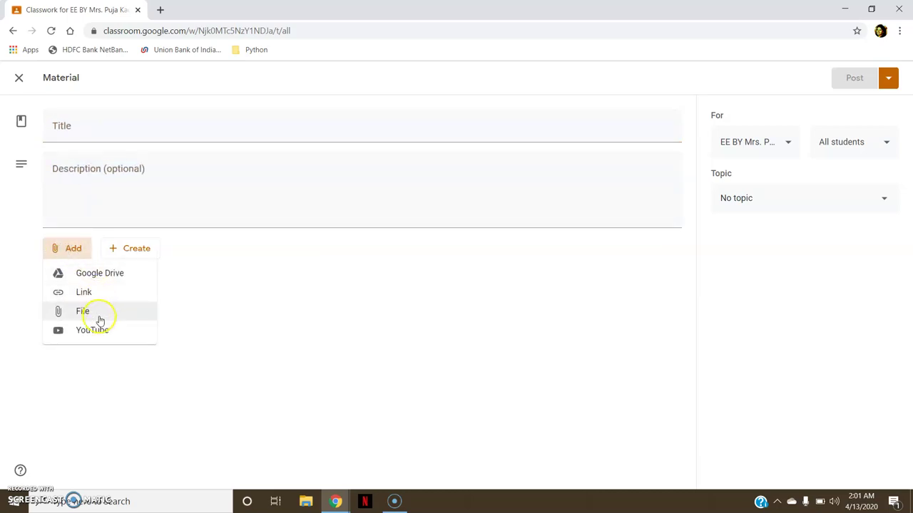
pyautogui.click(193, 325)
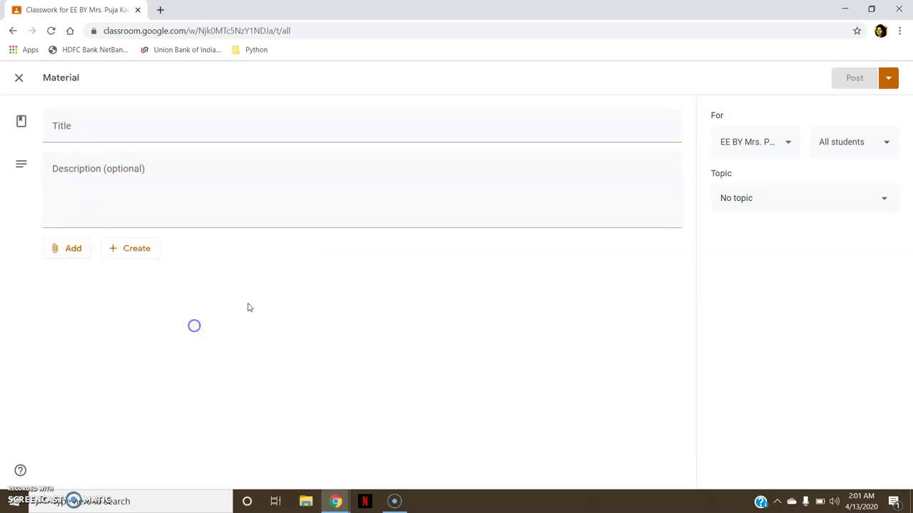
pyautogui.click(784, 197)
pyautogui.click(768, 273)
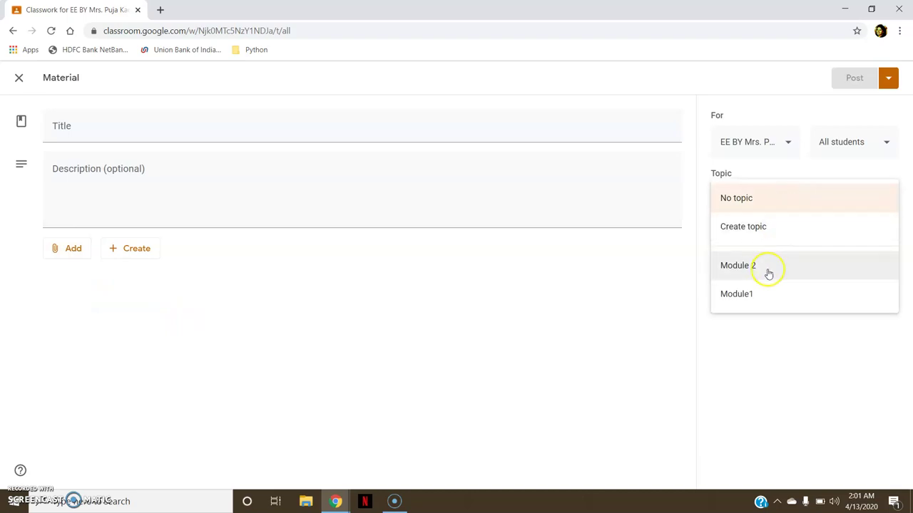
pyautogui.click(370, 283)
pyautogui.click(19, 81)
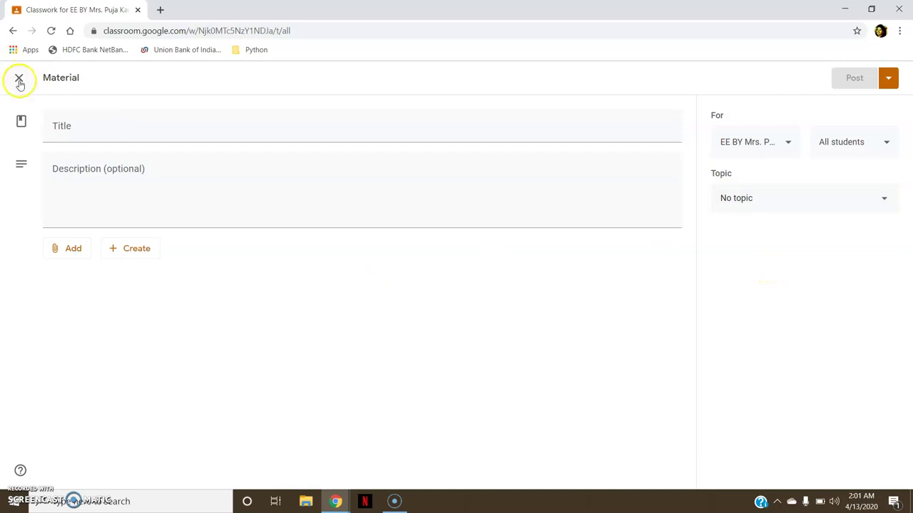
pyautogui.click(249, 125)
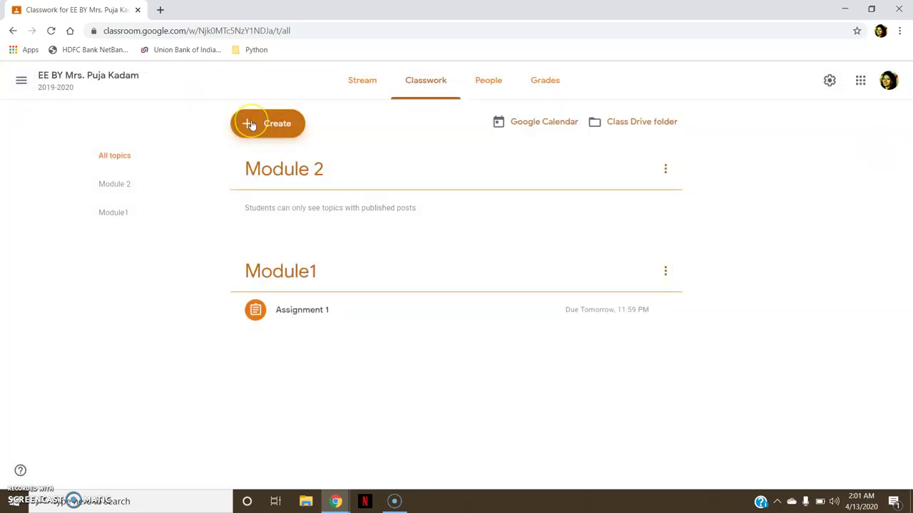
pyautogui.click(251, 125)
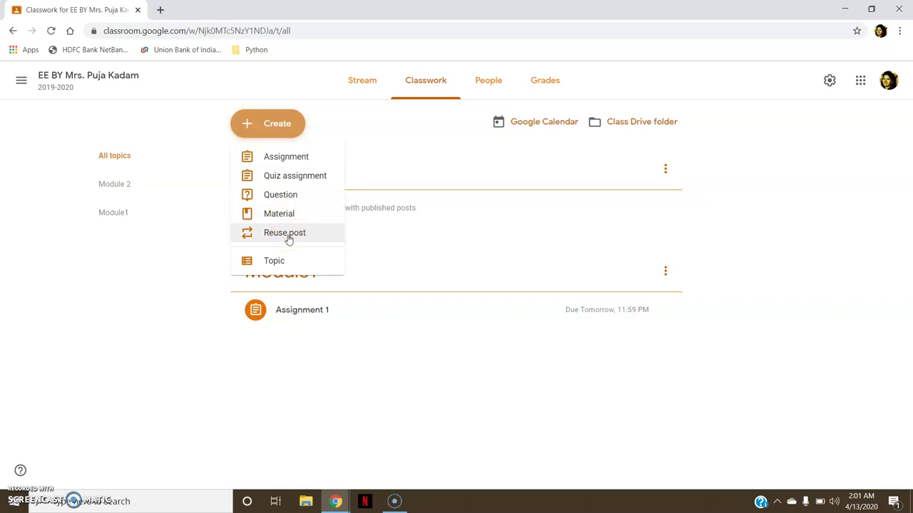
pyautogui.click(284, 268)
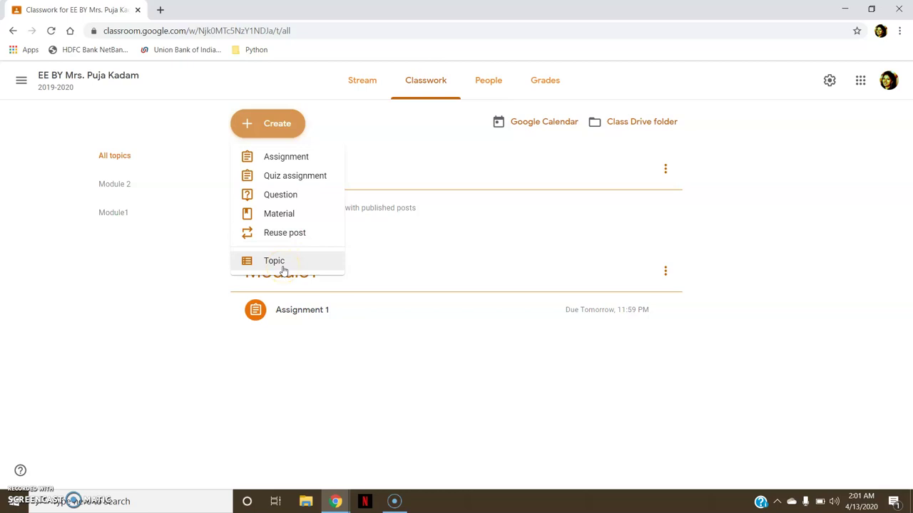
pyautogui.click(163, 268)
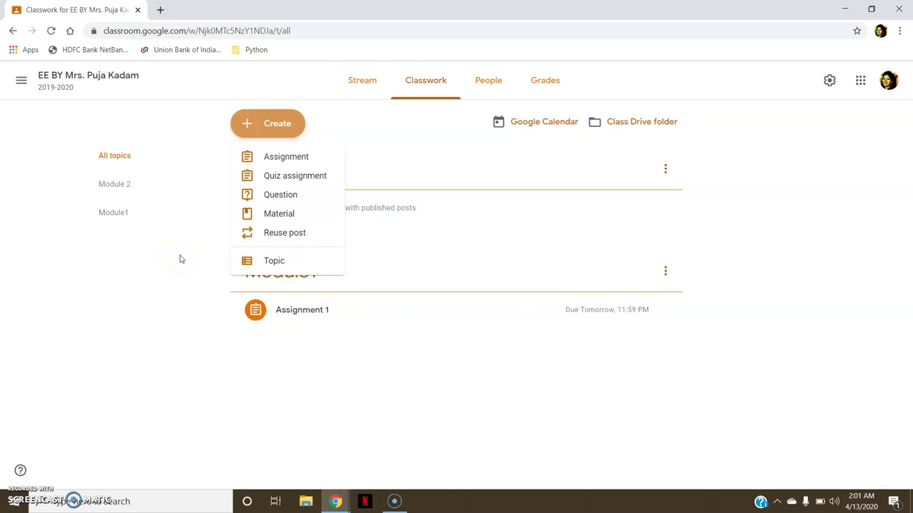
pyautogui.click(180, 258)
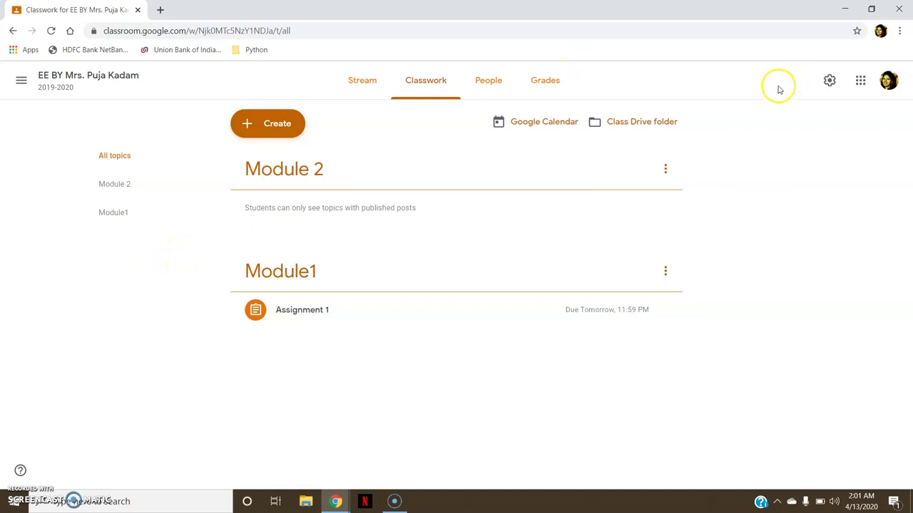
# Look through the Grades and People pages, then return to the Stream listing Assignment 1.
pyautogui.click(537, 83)
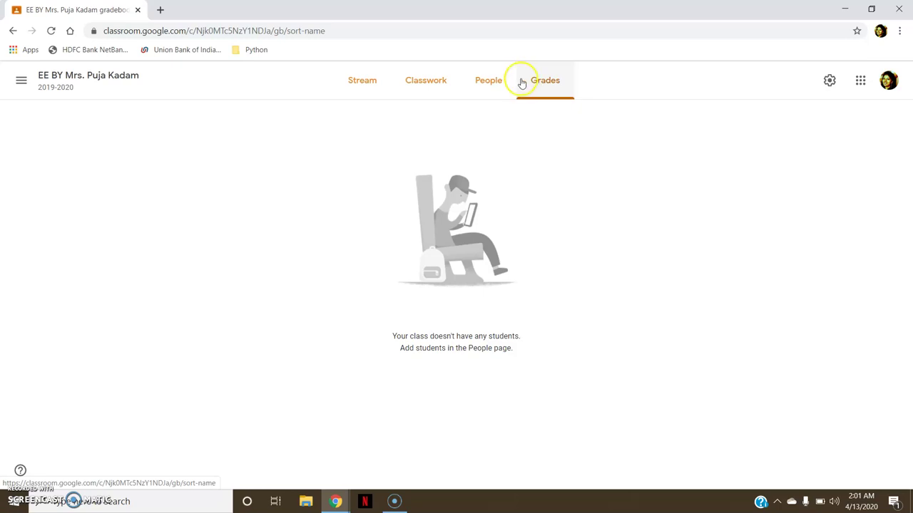
pyautogui.click(504, 85)
pyautogui.click(461, 87)
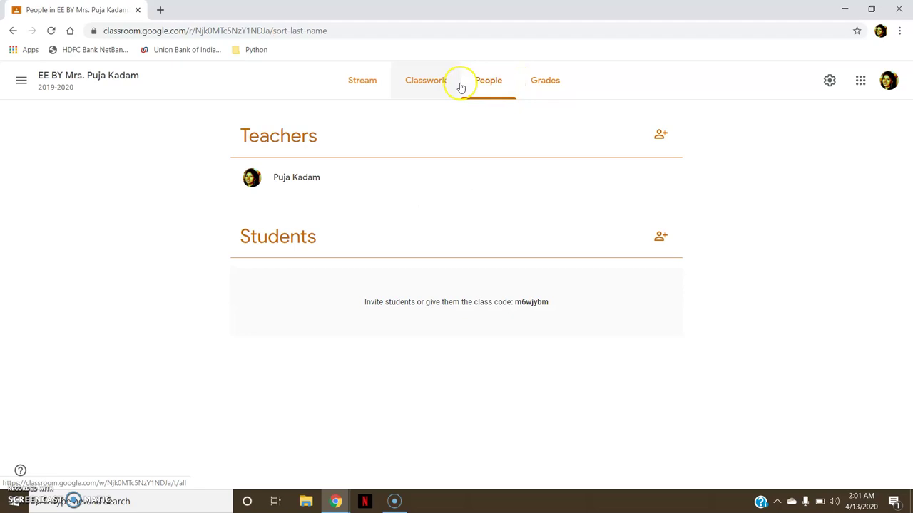
pyautogui.click(368, 88)
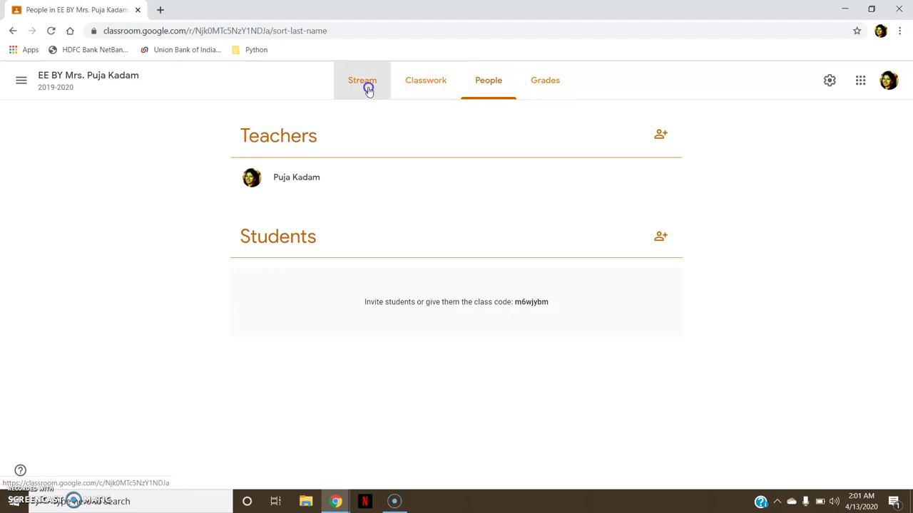
# Bring up Class settings and click into the class name and description fields.
pyautogui.click(819, 81)
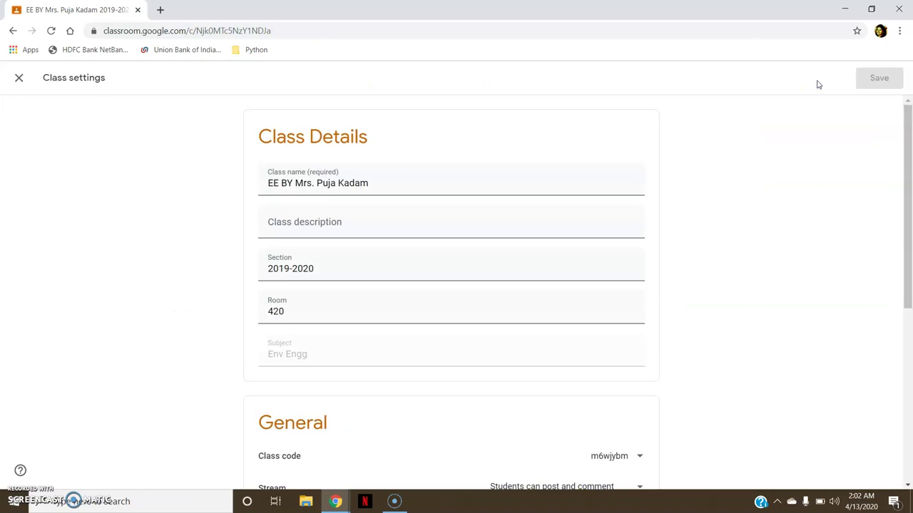
pyautogui.click(910, 128)
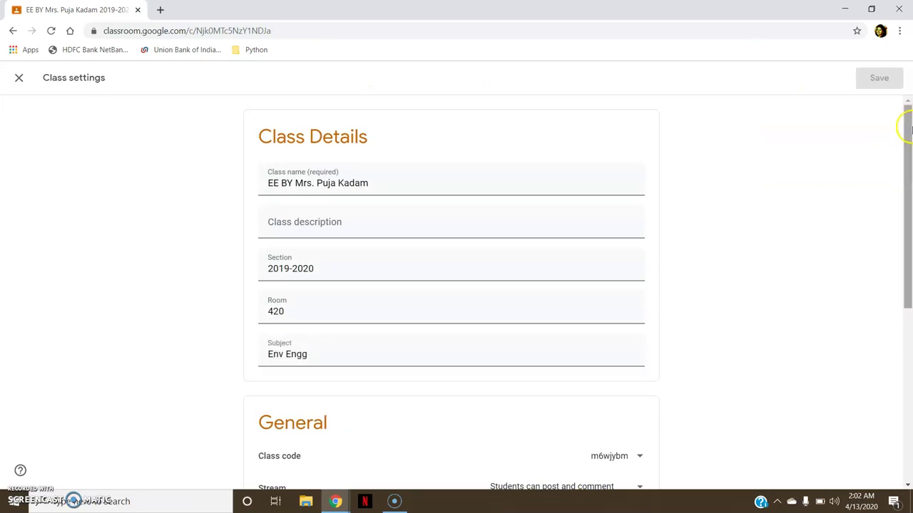
pyautogui.moveTo(910, 128); pyautogui.dragTo(910, 131)
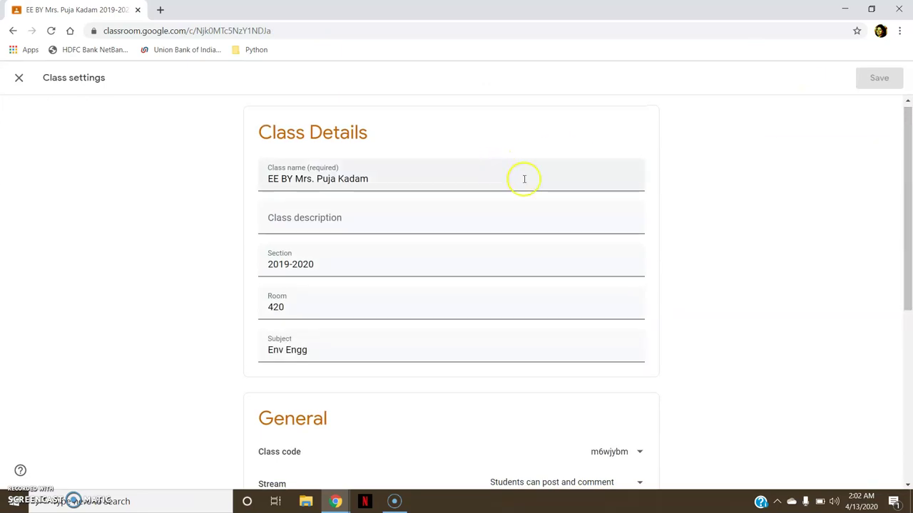
pyautogui.click(334, 174)
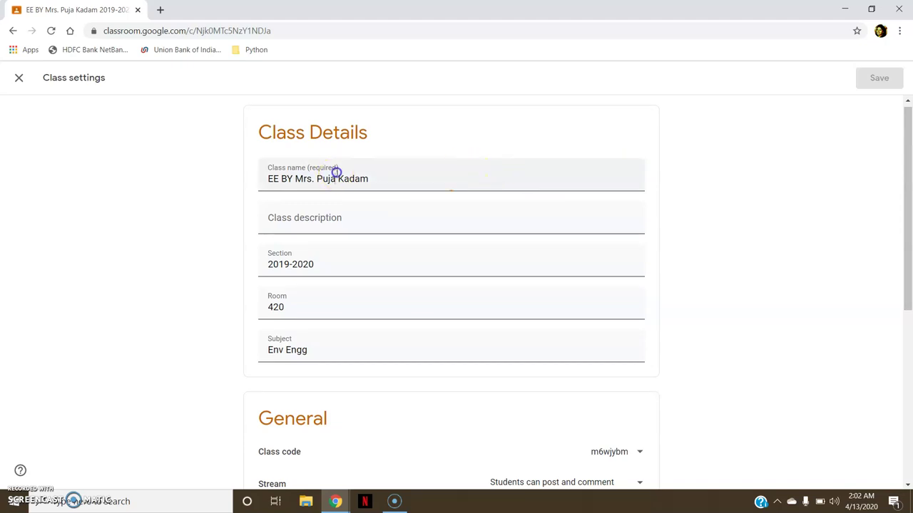
pyautogui.click(432, 177)
pyautogui.click(378, 216)
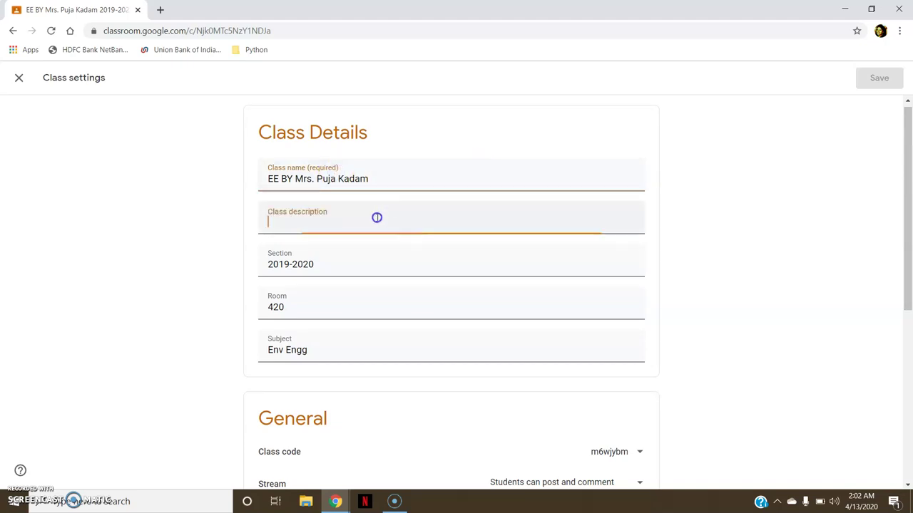
# Keep Stream posting at post and comment, and switch on Show deleted items.
pyautogui.moveTo(906, 193); pyautogui.dragTo(910, 322)
pyautogui.click(611, 247)
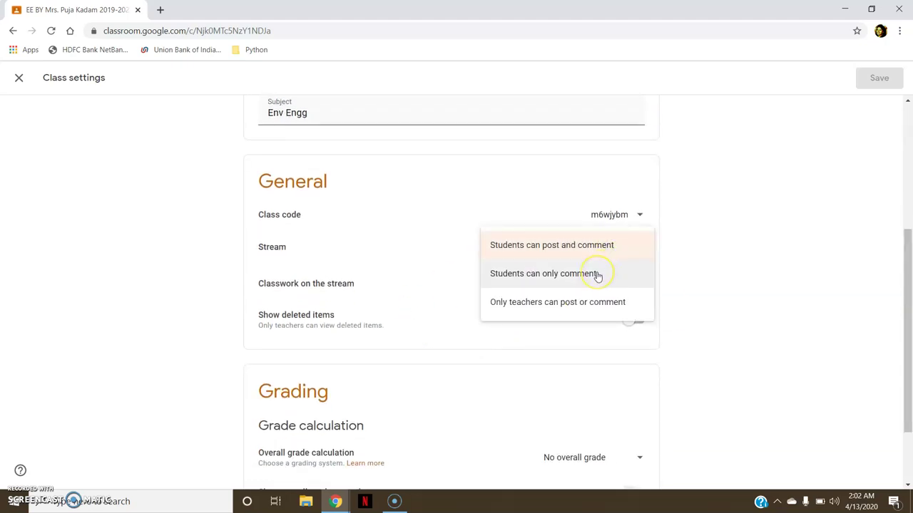
pyautogui.click(704, 300)
pyautogui.click(633, 323)
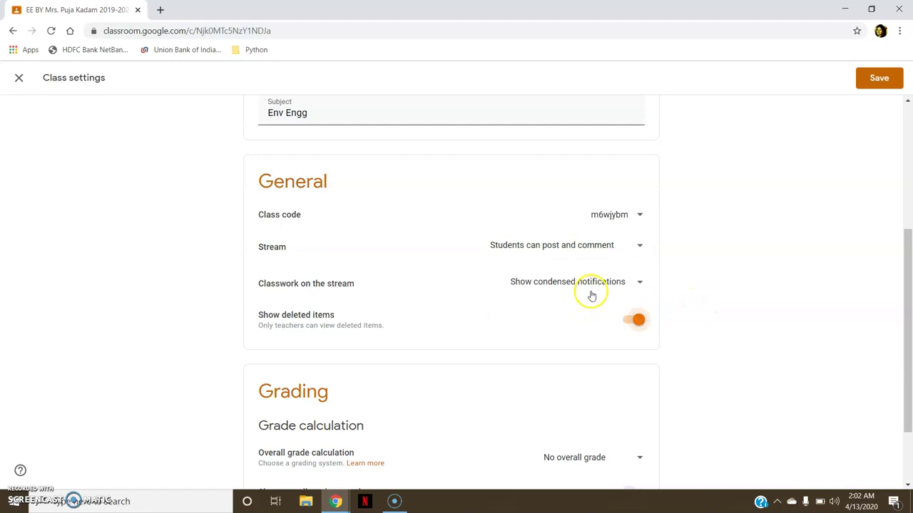
pyautogui.moveTo(906, 264); pyautogui.dragTo(908, 372)
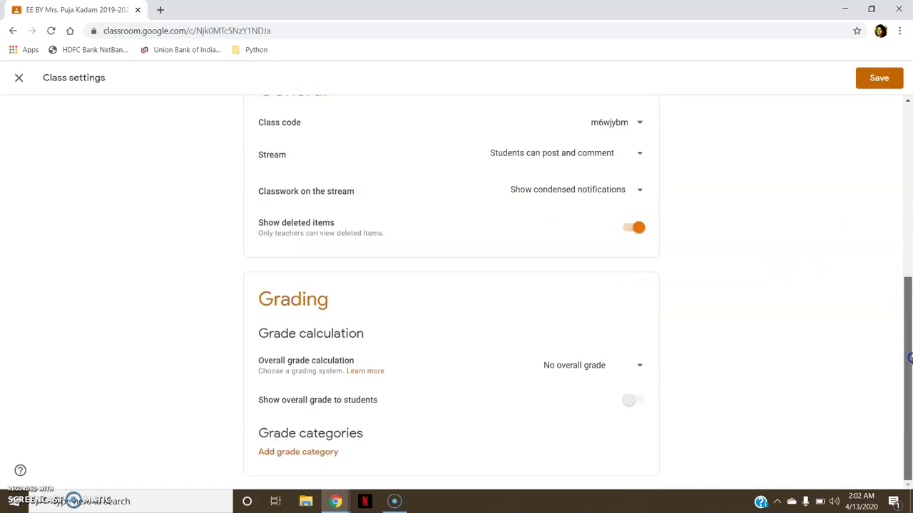
# Review the overall grade calculation choices, keeping No overall grade.
pyautogui.click(631, 376)
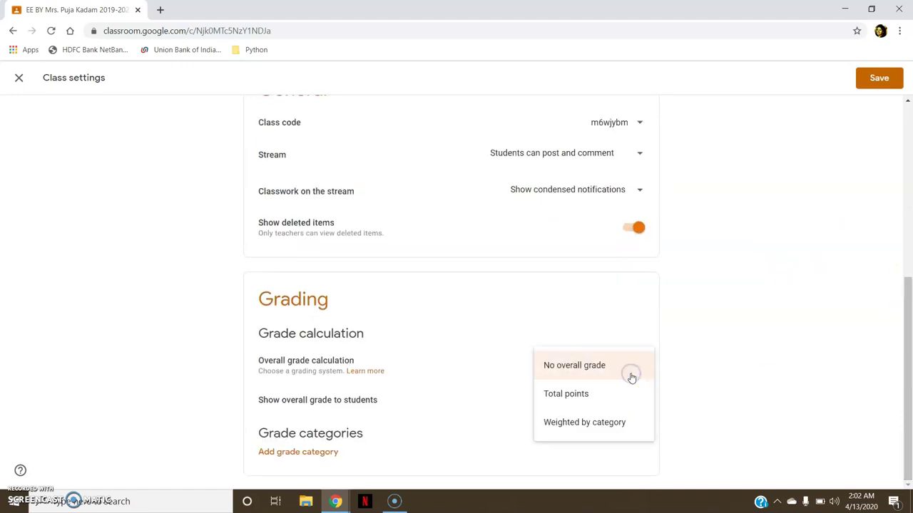
pyautogui.click(609, 434)
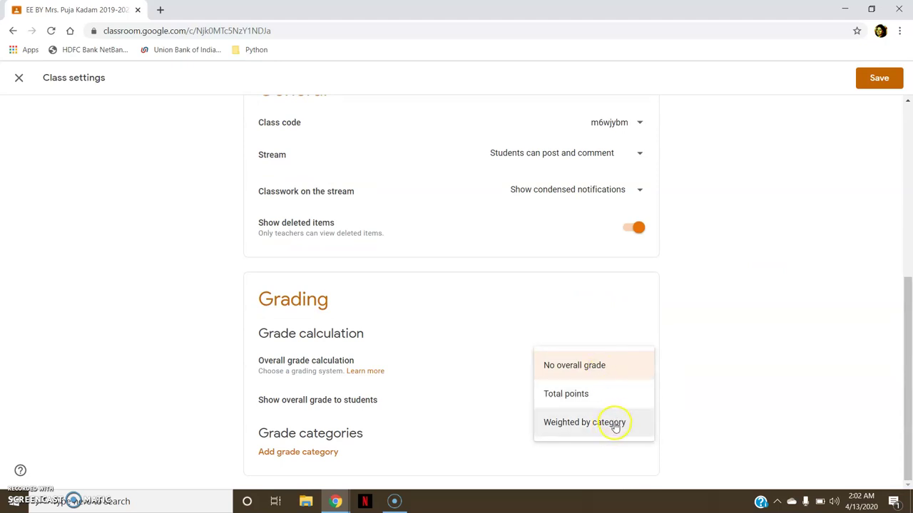
pyautogui.click(678, 409)
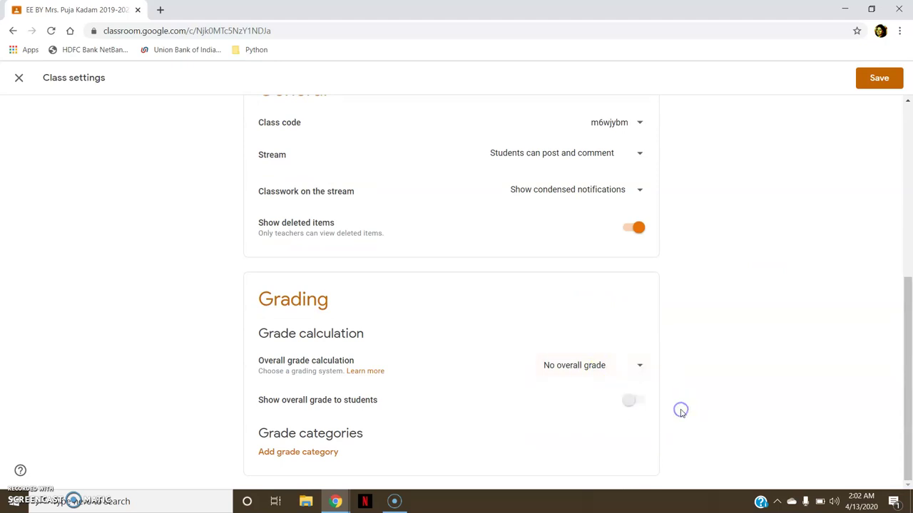
pyautogui.click(632, 367)
pyautogui.click(736, 388)
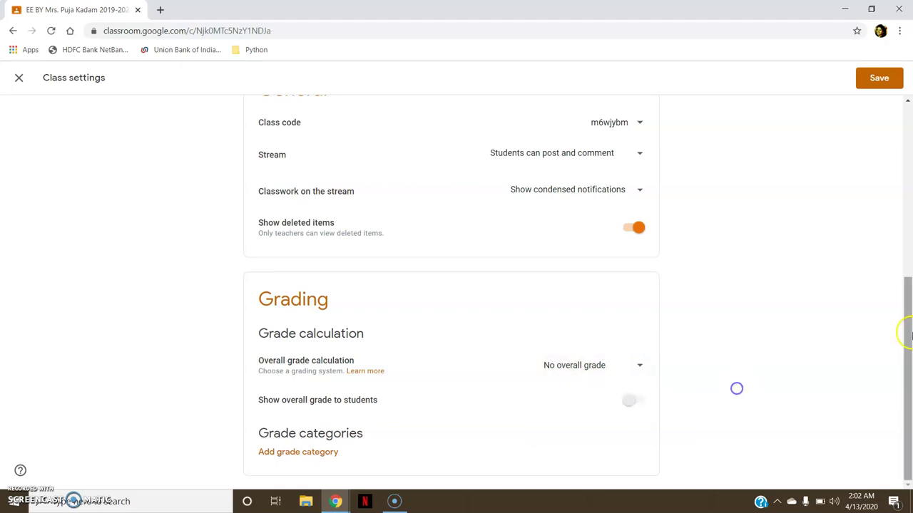
pyautogui.click(910, 378)
# Try the show-overall-grade-to-students option, then save the class settings.
pyautogui.click(632, 403)
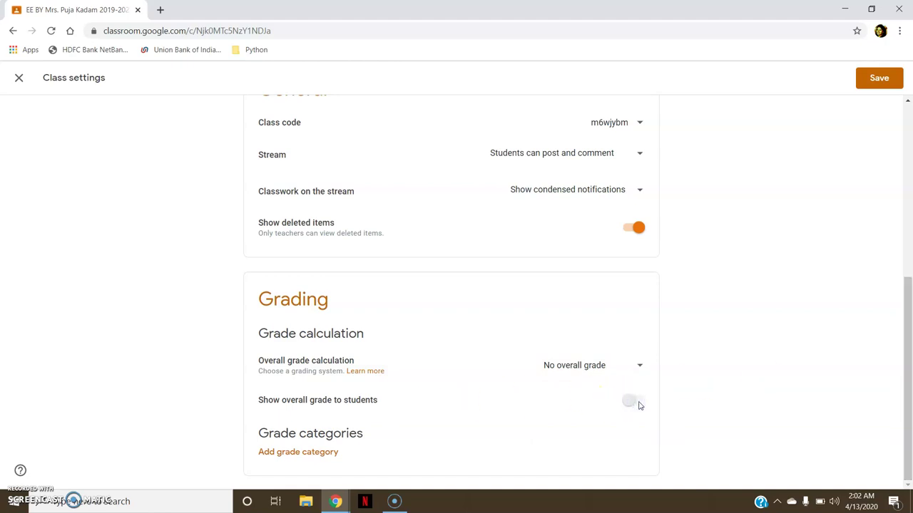
pyautogui.moveTo(909, 381); pyautogui.dragTo(909, 171)
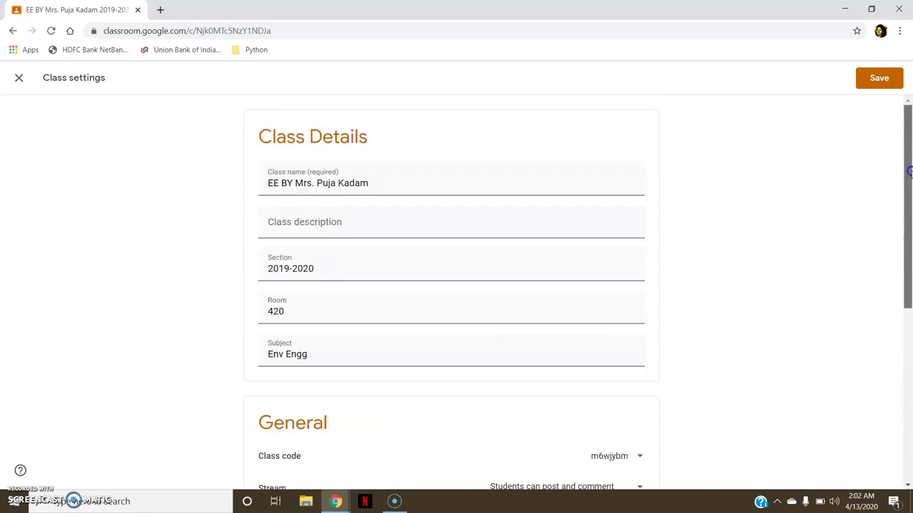
pyautogui.click(892, 79)
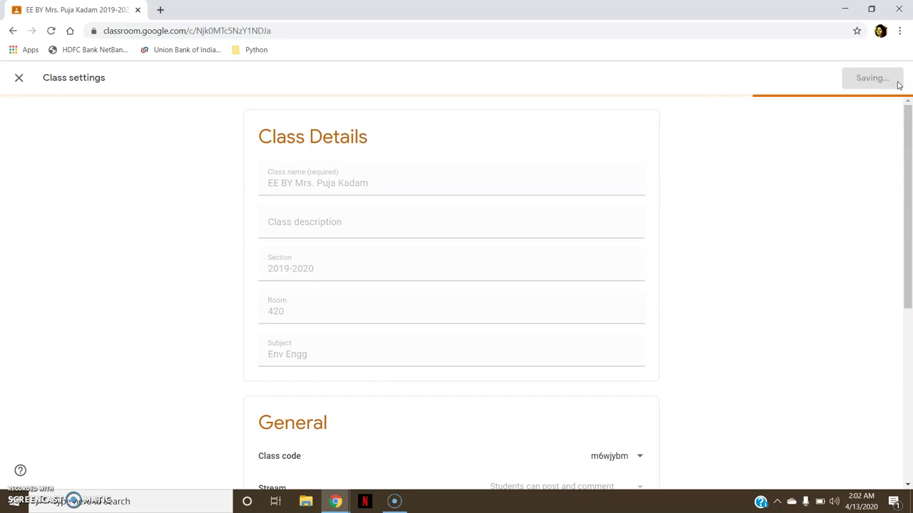